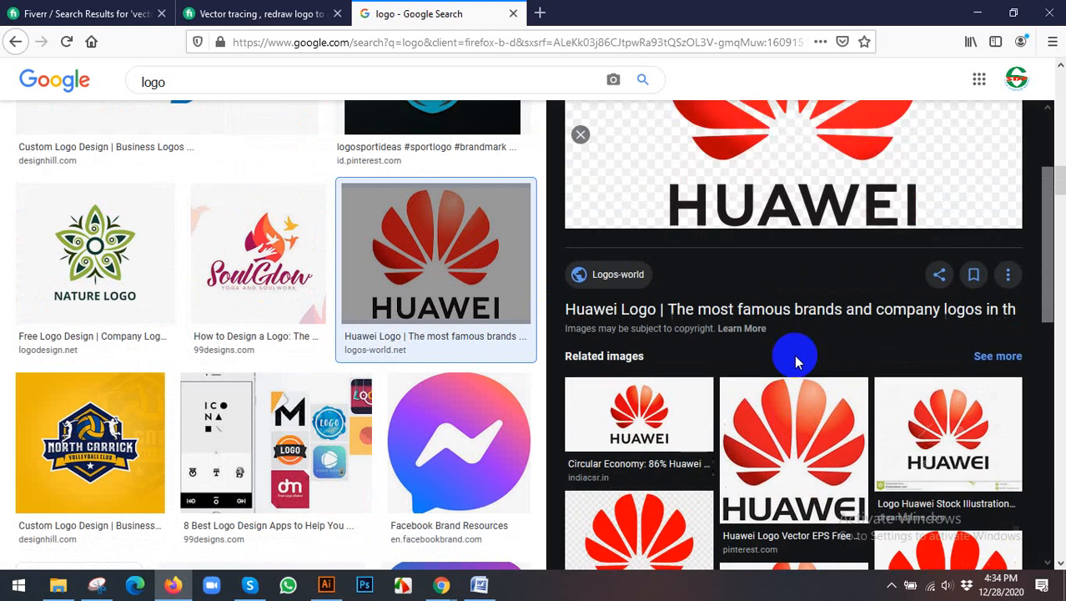
# Switch to Illustrator and view the cartoon character artwork in the ray-valentine document.
pyautogui.click(326, 585)
pyautogui.click(210, 297)
pyautogui.click(348, 282)
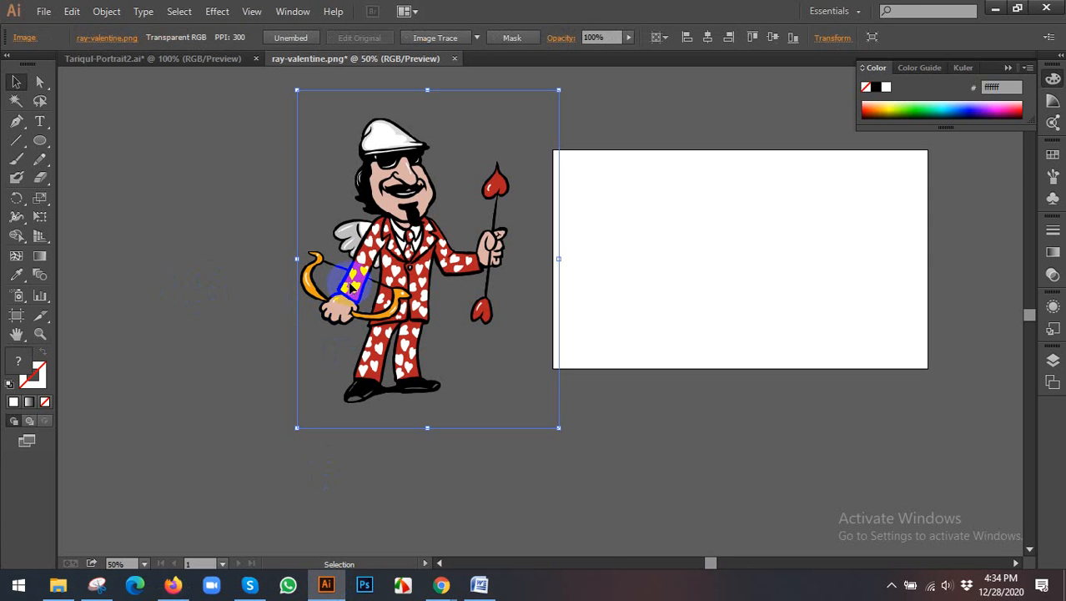
# Switch to Chrome and run a Google image search for "cat".
pyautogui.moveTo(442, 585)
pyautogui.click(346, 486)
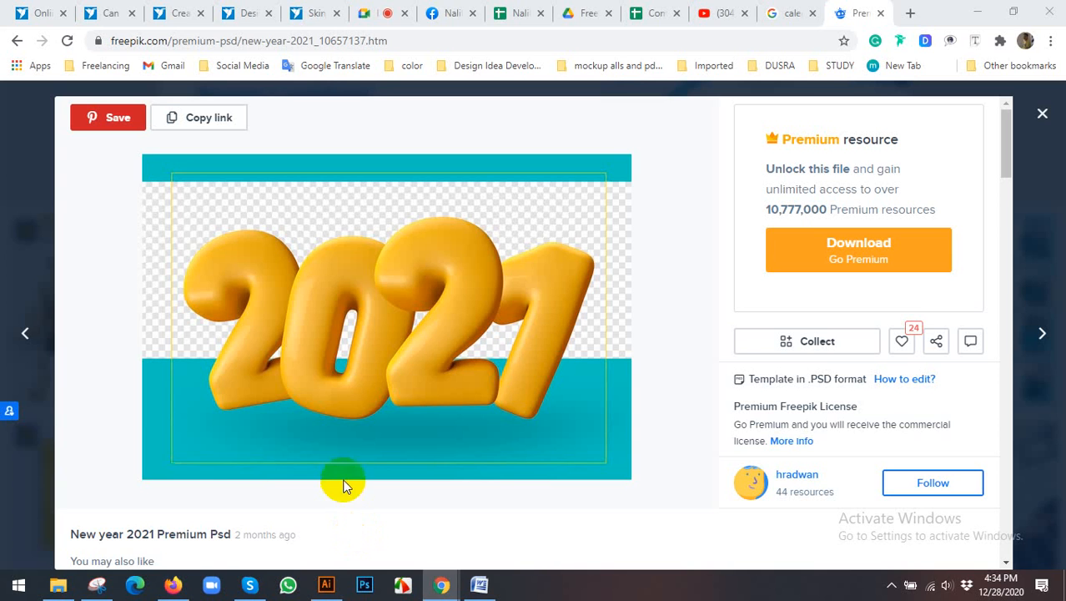
pyautogui.click(588, 43)
pyautogui.write('can')
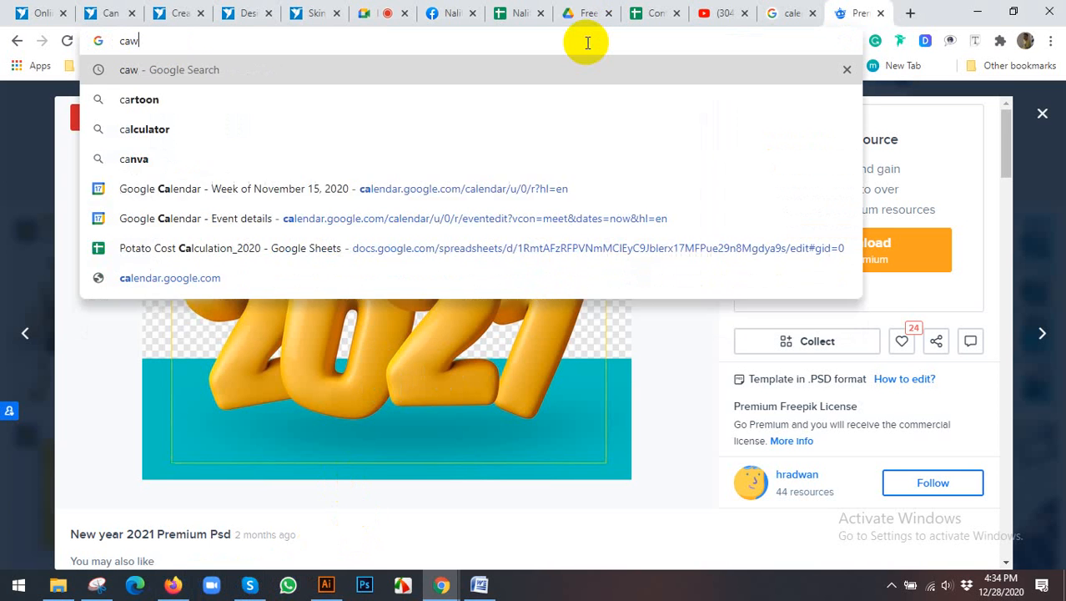
pyautogui.press('BackSpace')
pyautogui.press('BackSpace')
pyautogui.press('BackSpace')
pyautogui.write('cat')
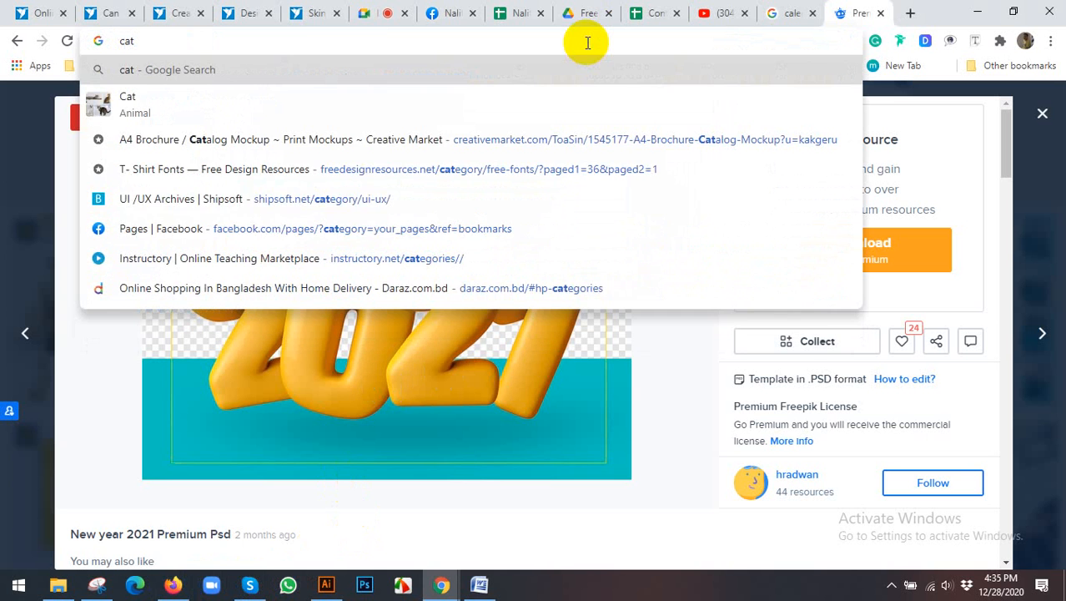
pyautogui.press('Return')
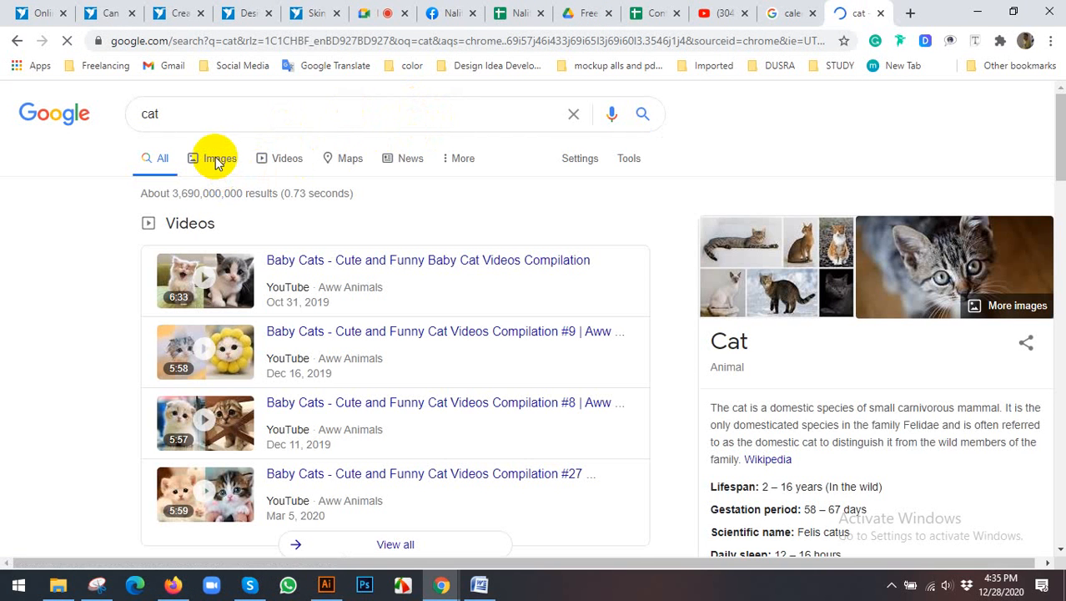
pyautogui.click(196, 167)
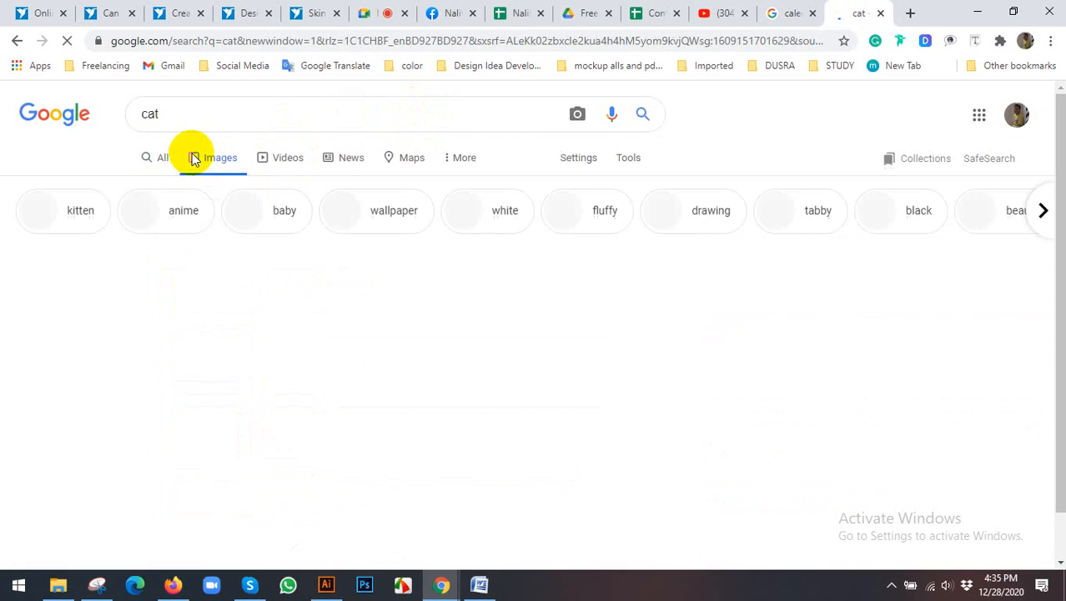
# Copy the Times of India photo of a tabby cat facing forward on a white background from the image results.
pyautogui.scroll(-3, 137, 288)
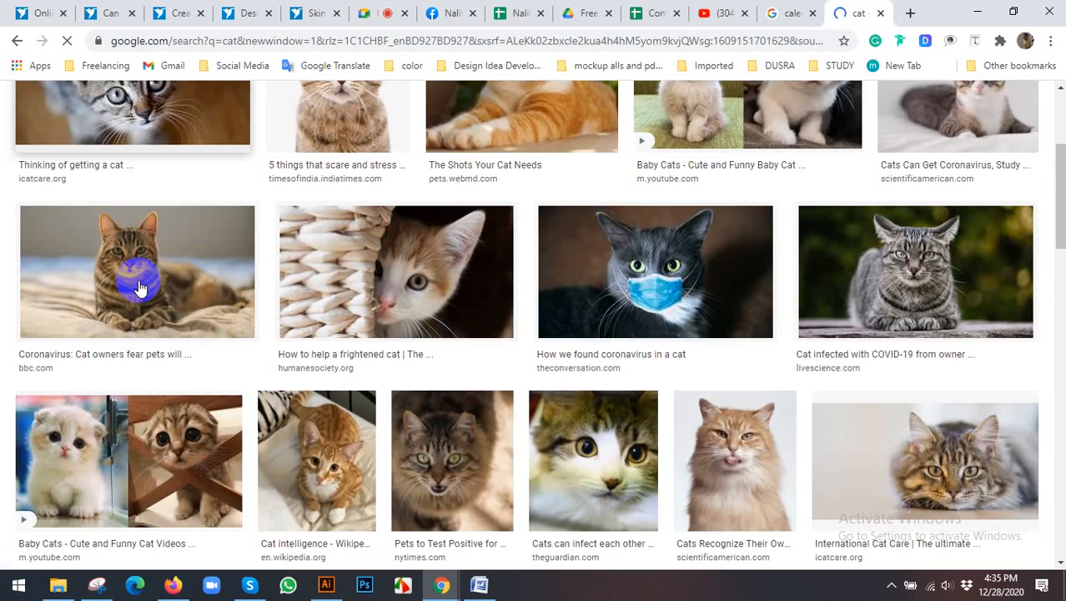
pyautogui.scroll(-8, 219, 178)
pyautogui.scroll(5, 270, 264)
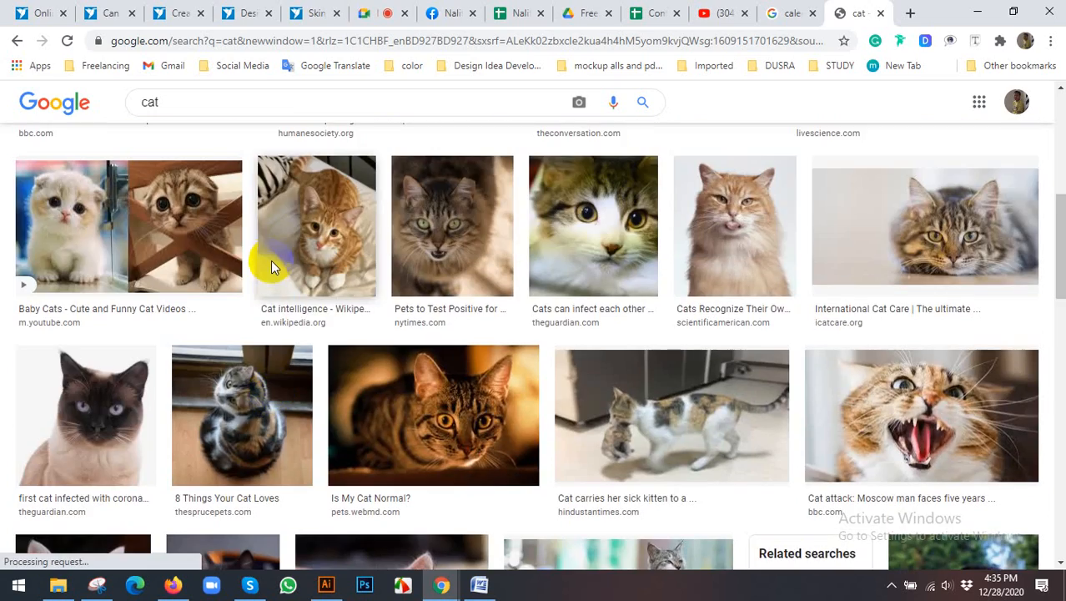
pyautogui.scroll(6, 272, 261)
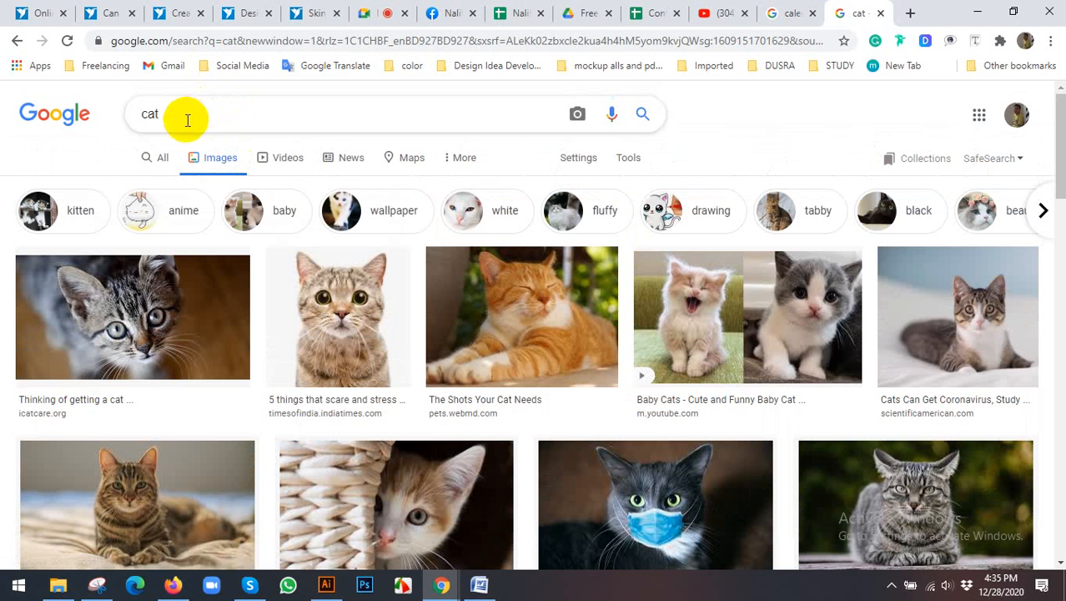
pyautogui.click(339, 292)
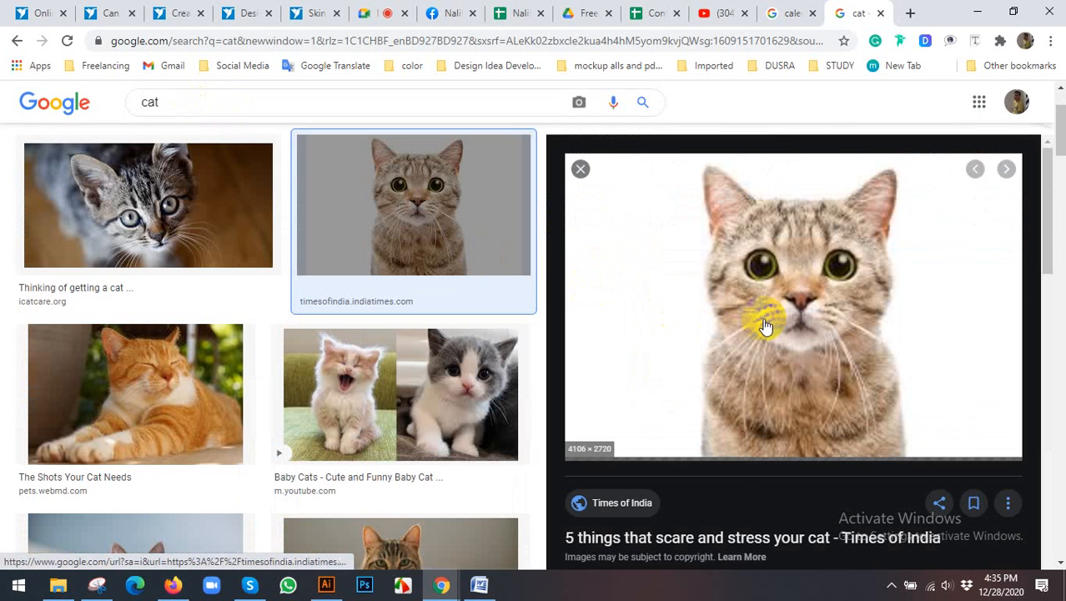
pyautogui.rightClick(742, 275)
pyautogui.click(774, 426)
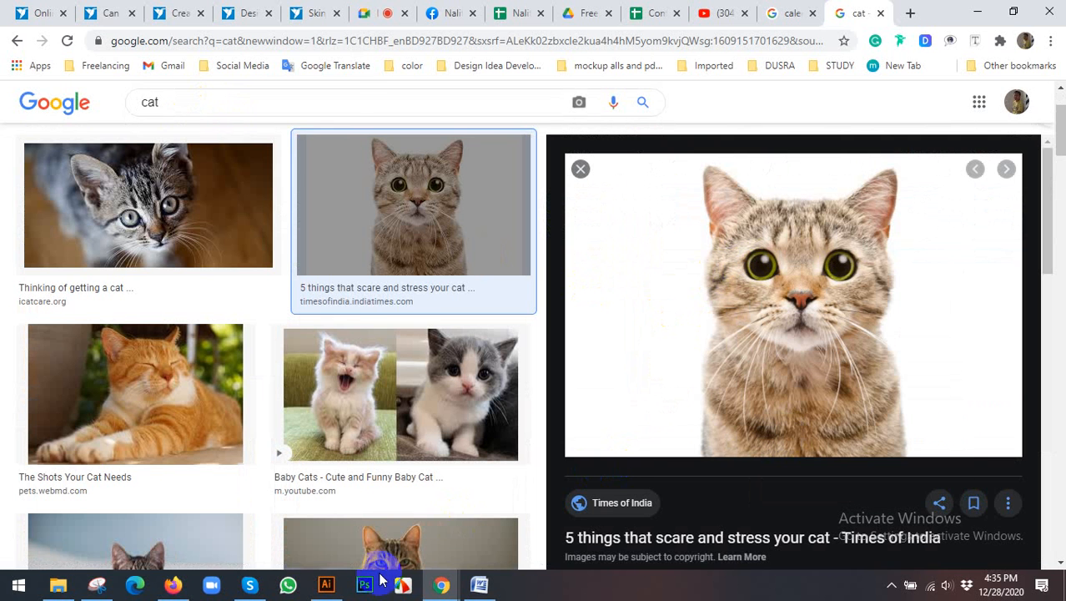
# Switch to Illustrator and paste the copied cat photo into the ray-valentine document.
pyautogui.click(326, 584)
pyautogui.click(706, 309)
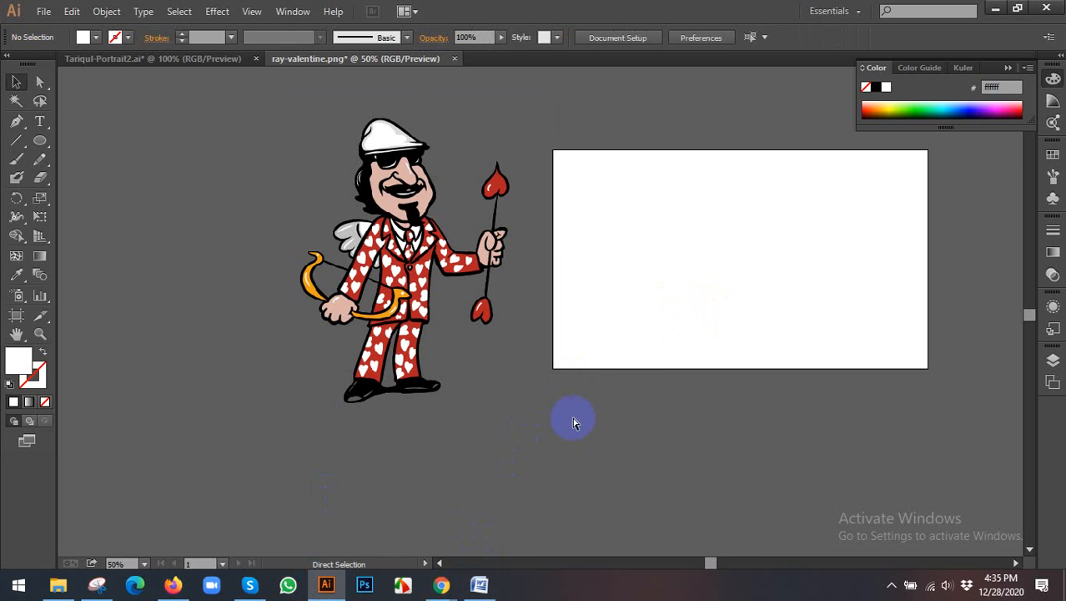
pyautogui.hotkey('ctrl', 'v')
# Switch back to Chrome and change the image search to "cat shape".
pyautogui.moveTo(440, 570)
pyautogui.click(394, 527)
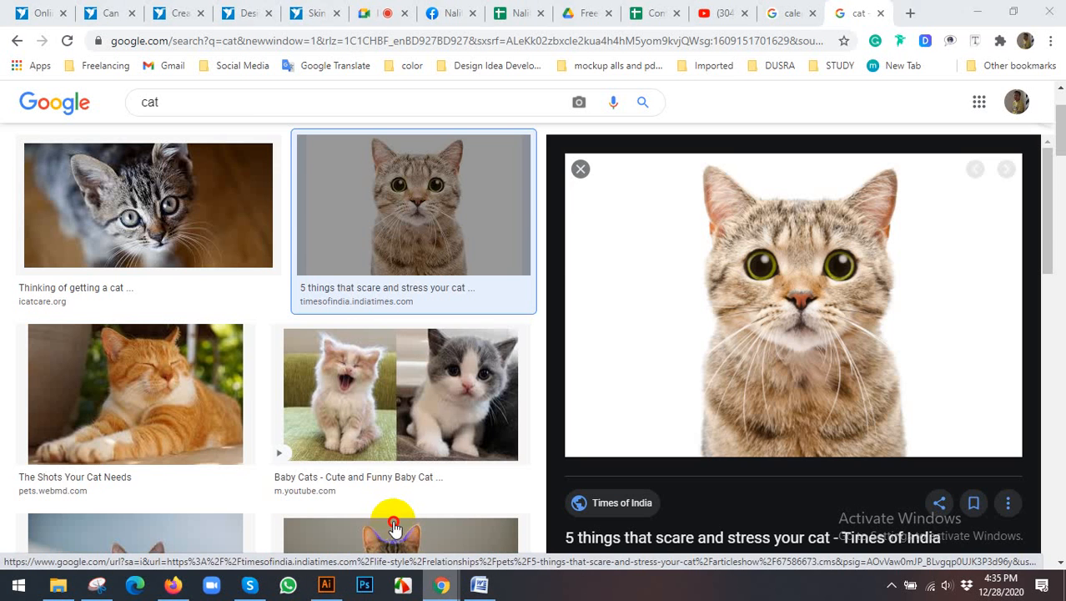
pyautogui.click(257, 102)
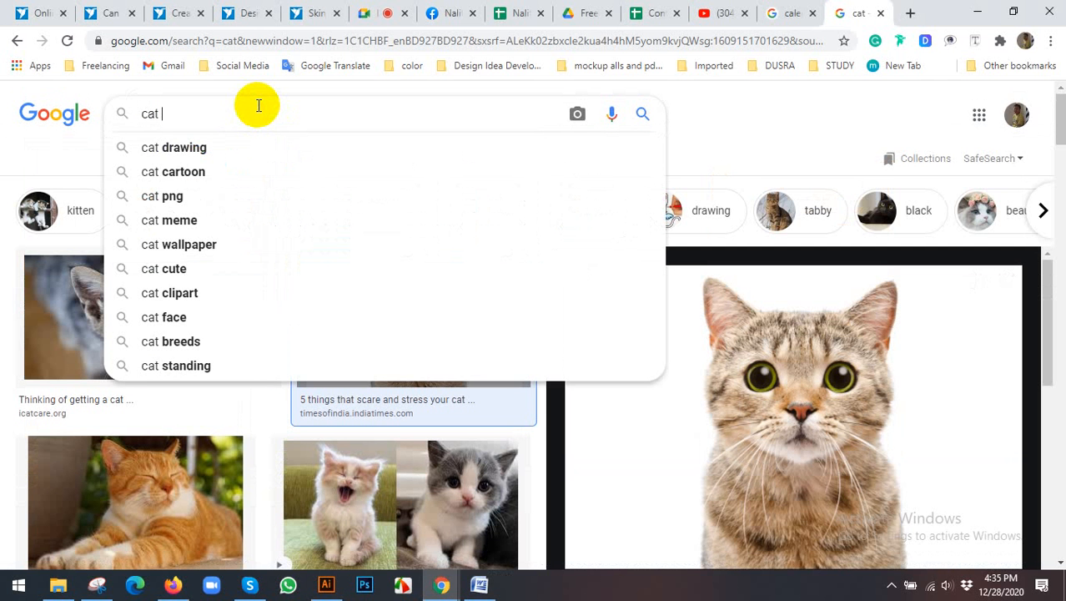
pyautogui.write('shape')
pyautogui.press('Return')
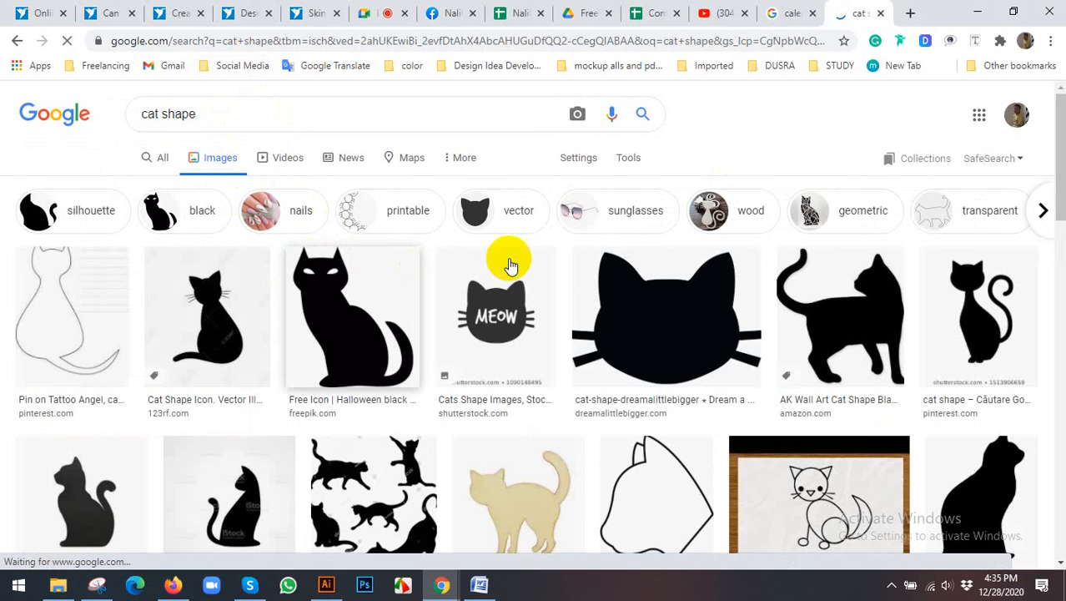
# Open the preview of Freepik's Halloween black cat icon and copy the image.
pyautogui.click(394, 320)
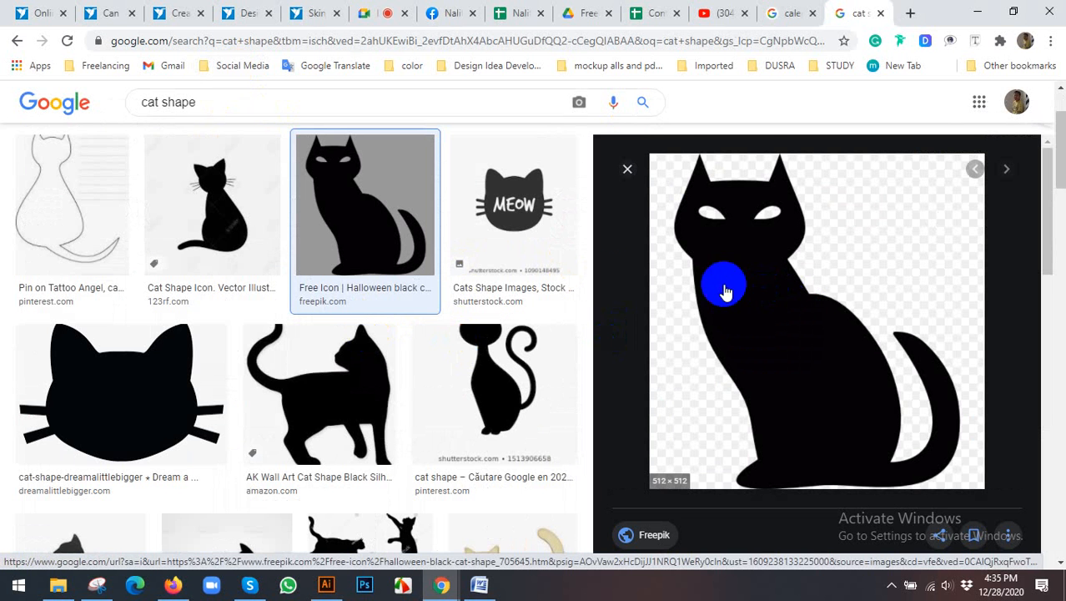
pyautogui.scroll(-1, 501, 279)
pyautogui.rightClick(727, 272)
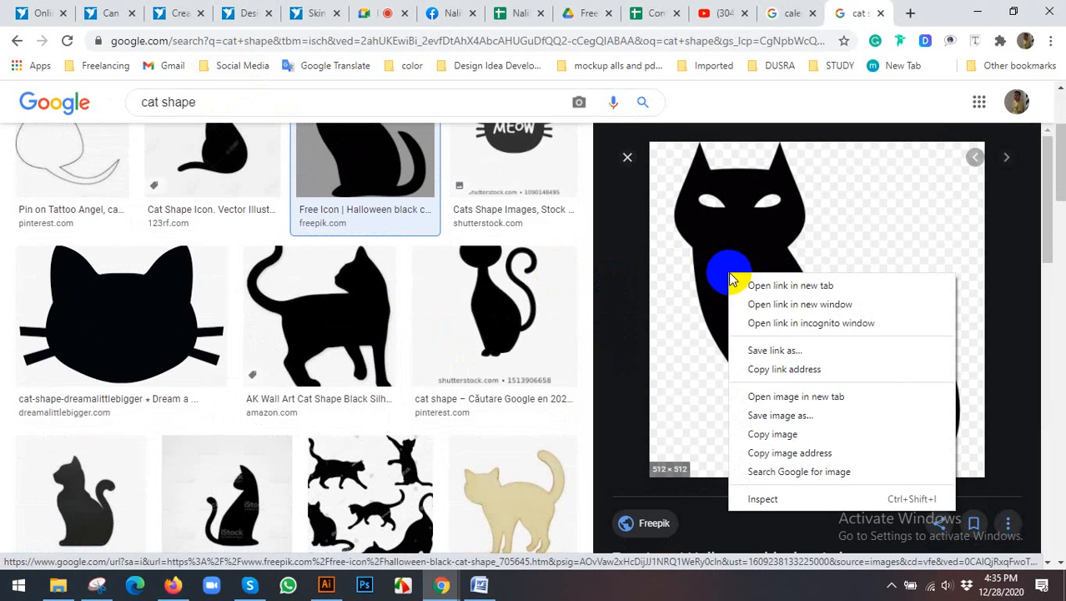
pyautogui.click(763, 433)
# Switch to Illustrator, try pasting the copied black cat icon onto empty canvas away from the cat photo, and delete the pasted image.
pyautogui.click(326, 584)
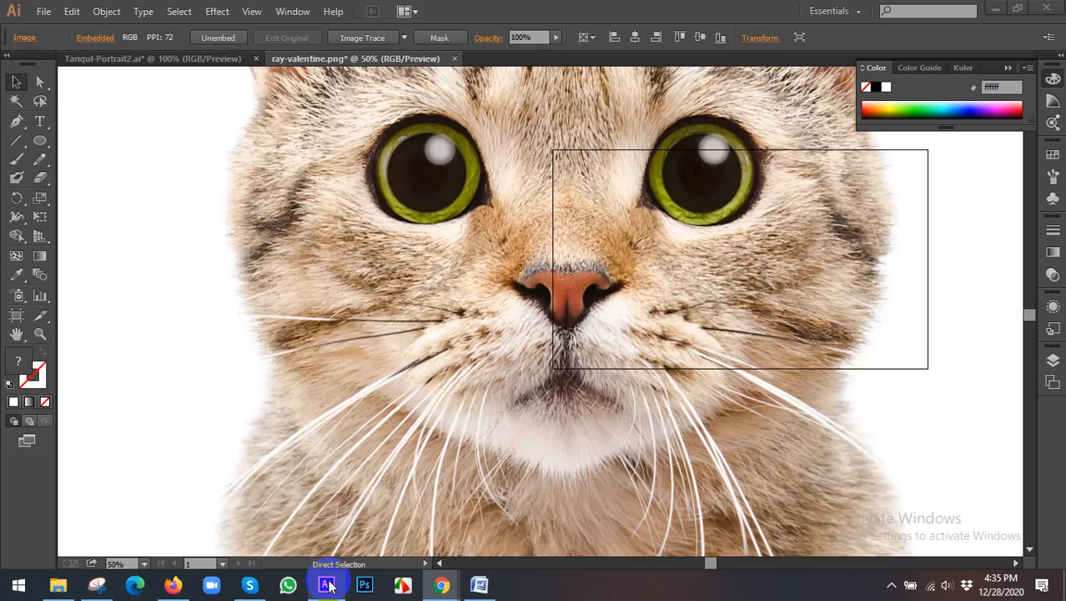
pyautogui.moveTo(489, 385); pyautogui.dragTo(944, 397)
pyautogui.hotkey('ctrl', '0')
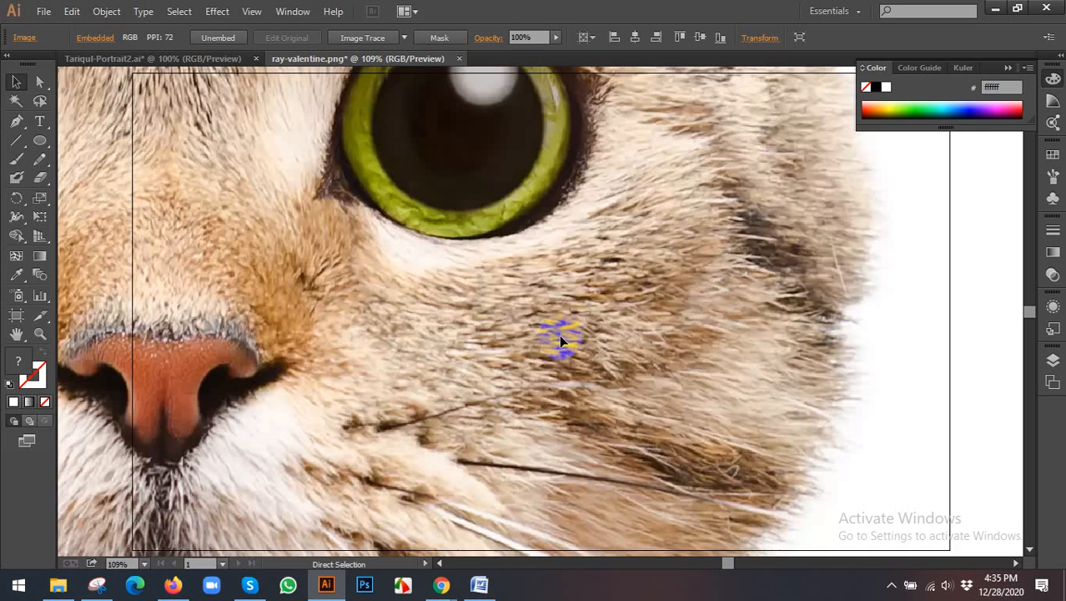
pyautogui.scroll(-5, 453, 346)
pyautogui.moveTo(536, 311); pyautogui.dragTo(138, 290)
pyautogui.moveTo(523, 244); pyautogui.dragTo(430, 243)
pyautogui.hotkey('ctrl', 'v')
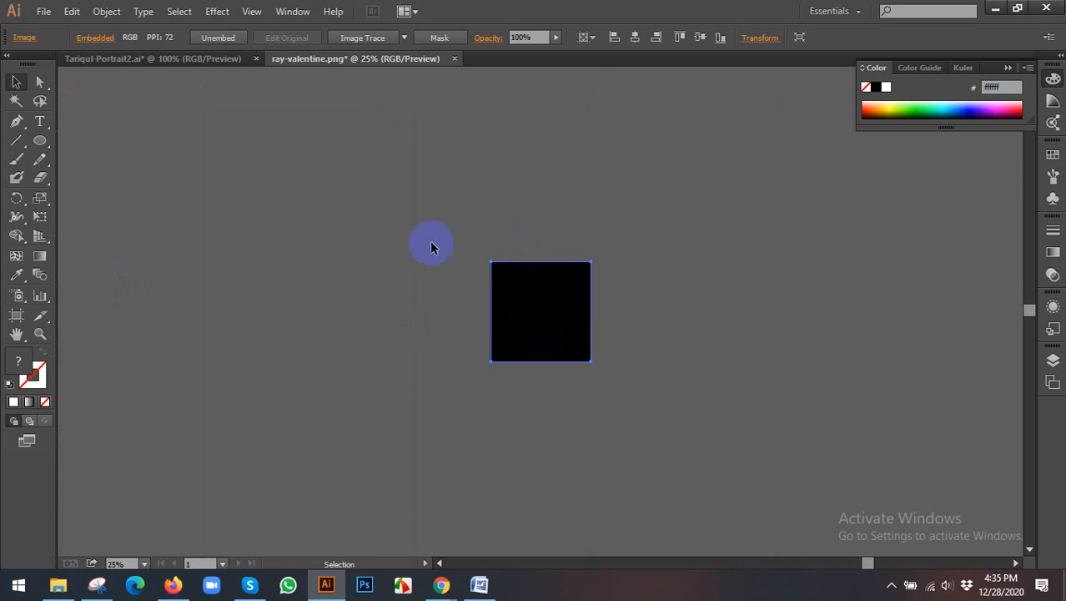
pyautogui.moveTo(550, 300); pyautogui.dragTo(439, 287)
pyautogui.press('Delete')
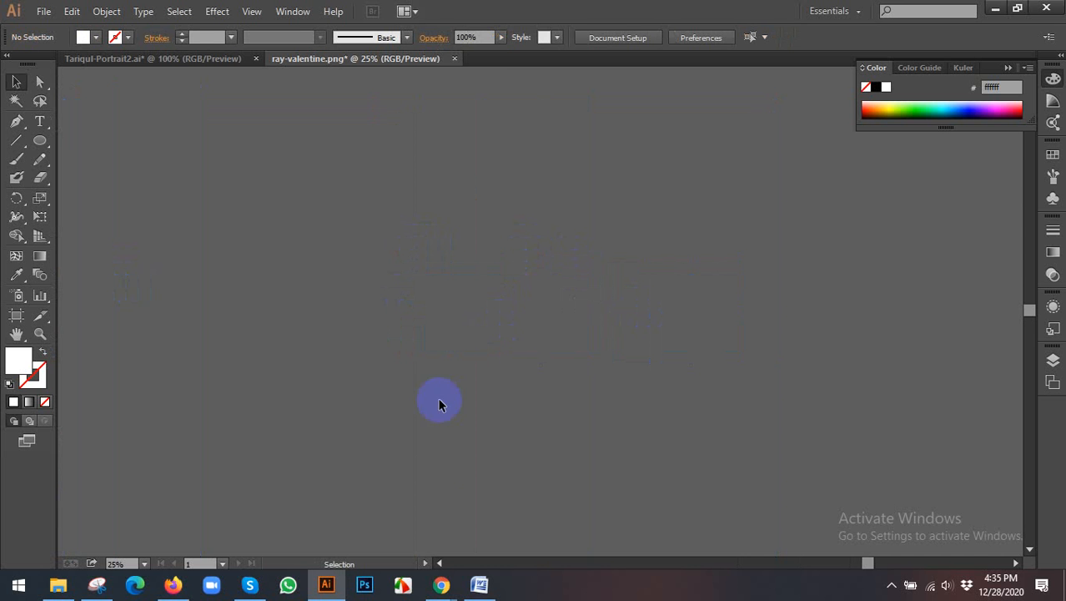
# Switch to Chrome and save the Halloween black cat image to the Desktop as 12430.png.
pyautogui.click(442, 585)
pyautogui.click(397, 531)
pyautogui.rightClick(832, 333)
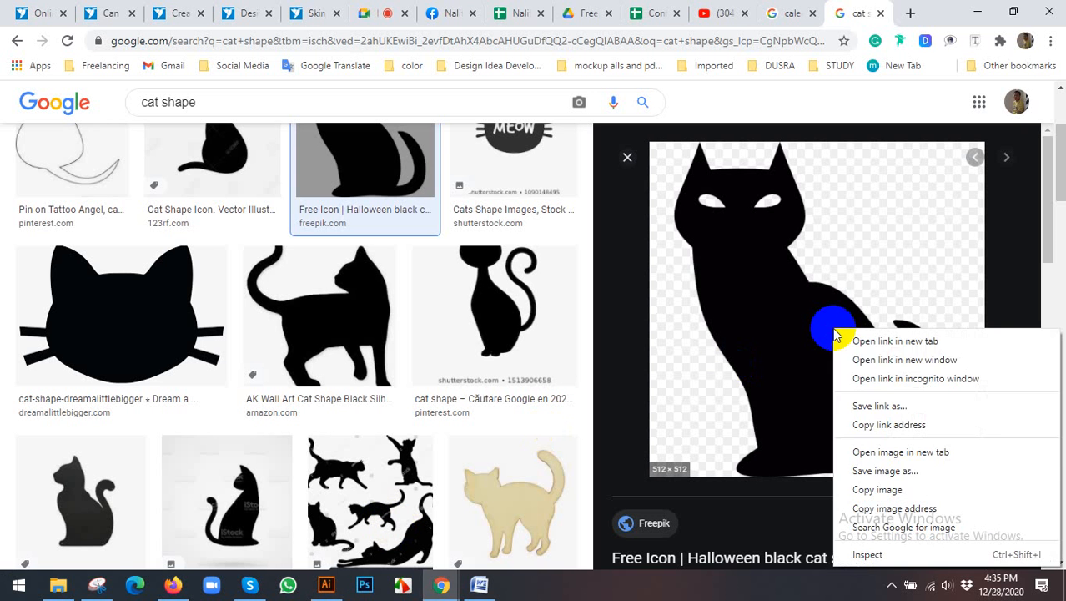
pyautogui.click(865, 480)
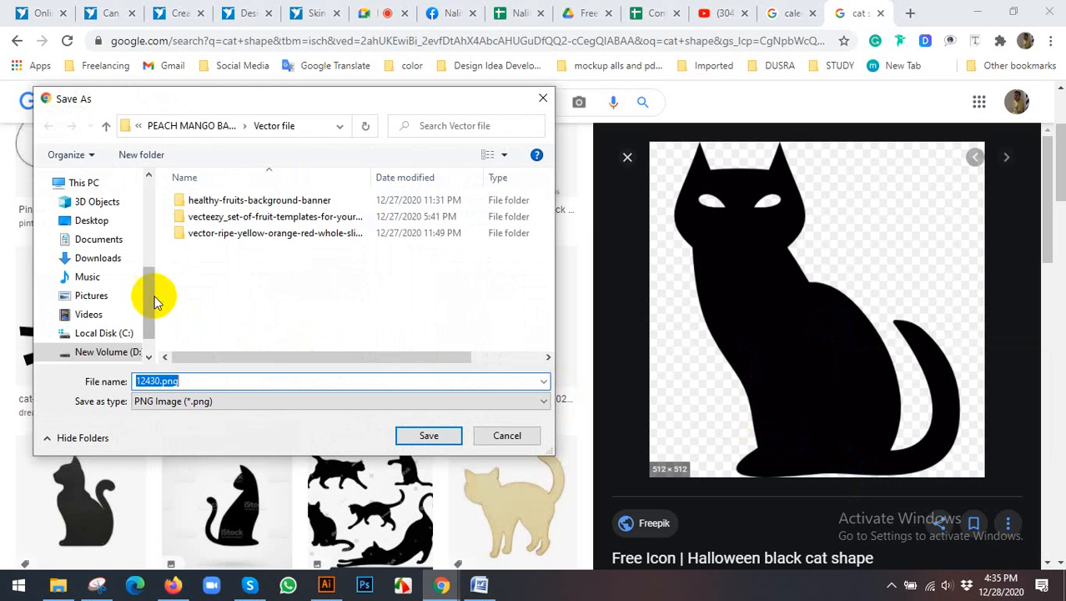
pyautogui.click(106, 221)
pyautogui.click(424, 434)
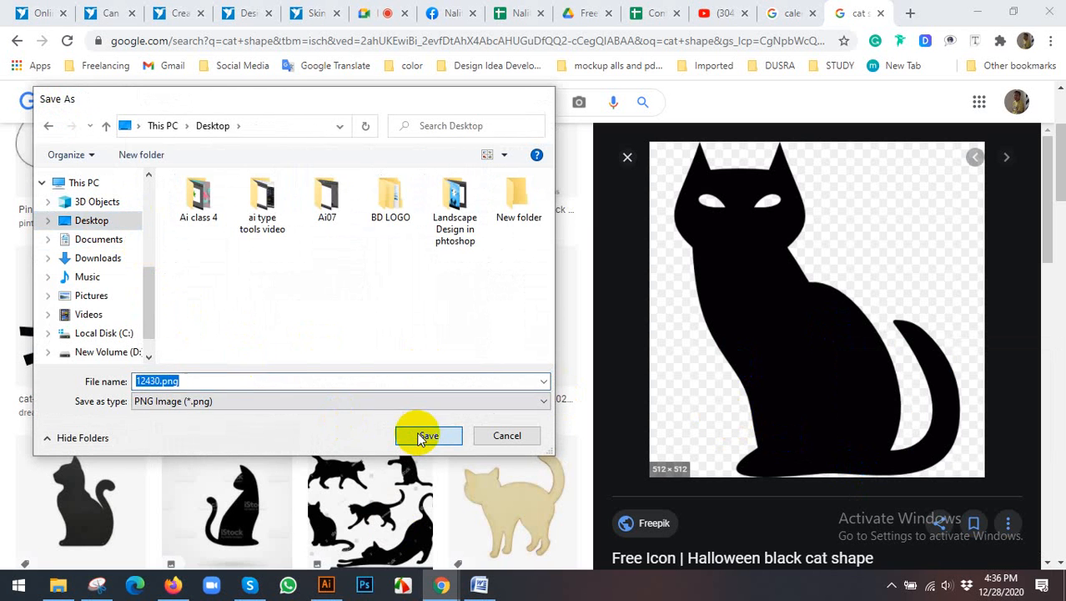
# Find the Shutterstock "Black Cat Shape Silhouettes" image with several cat poses in the results and copy it.
pyautogui.scroll(-3, 376, 417)
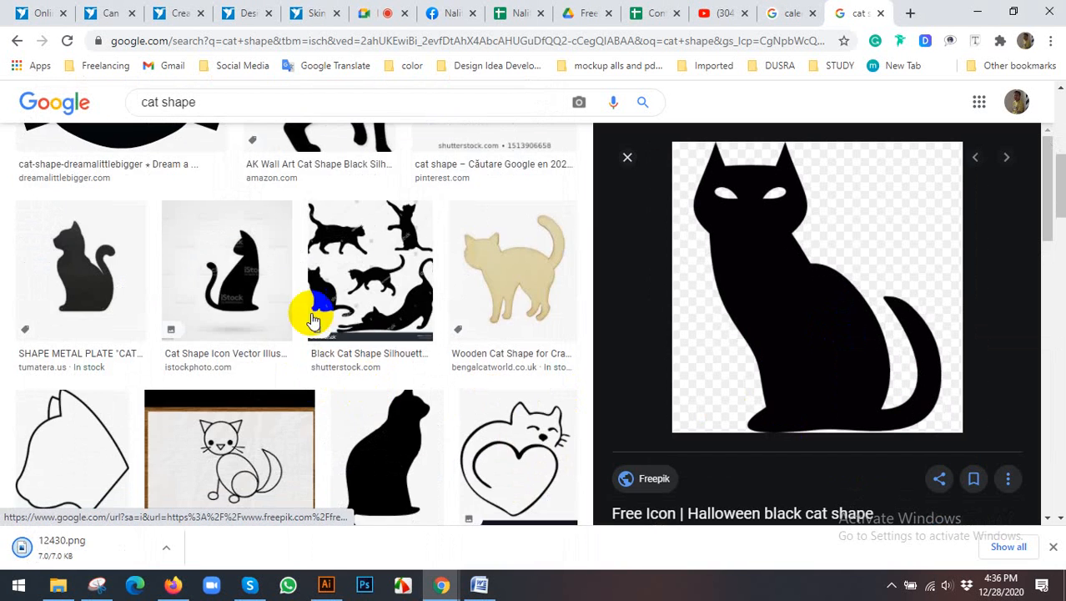
pyautogui.click(348, 261)
pyautogui.click(349, 262)
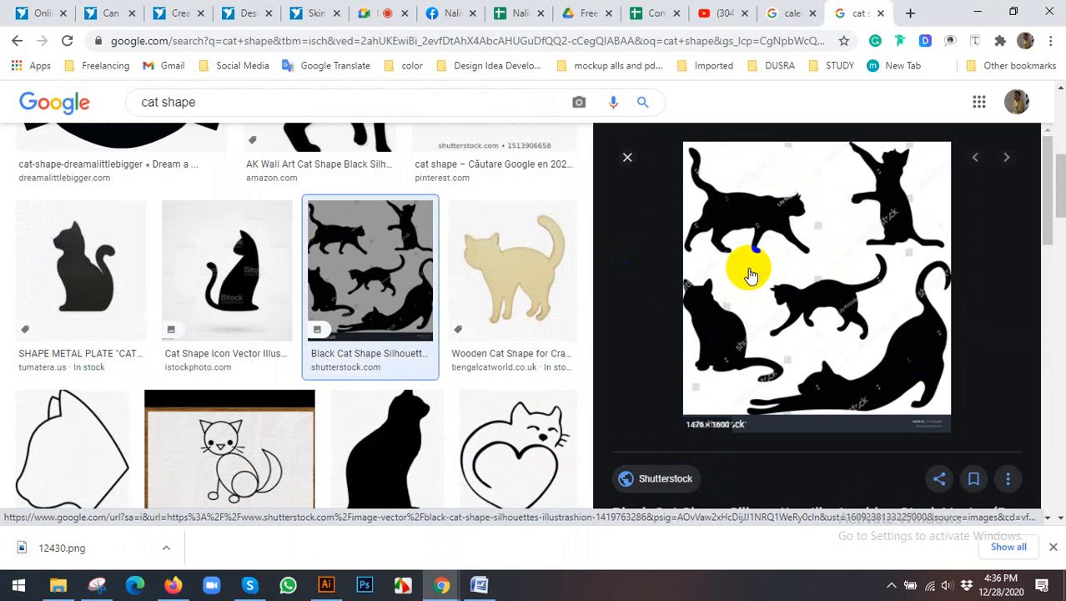
pyautogui.scroll(-1, 755, 273)
pyautogui.scroll(-4, 757, 275)
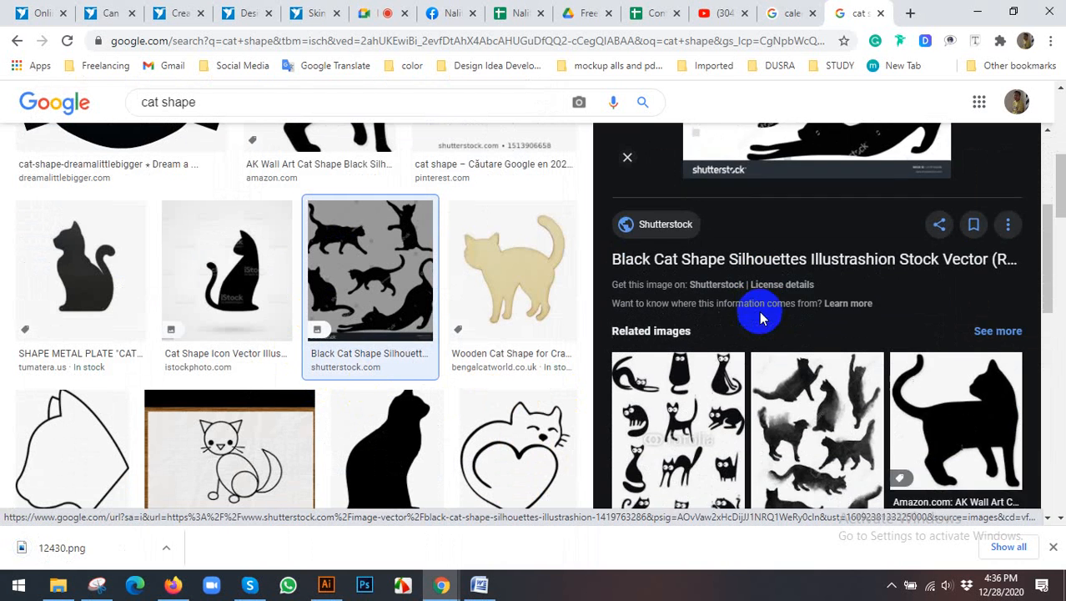
pyautogui.scroll(5, 765, 307)
pyautogui.rightClick(745, 281)
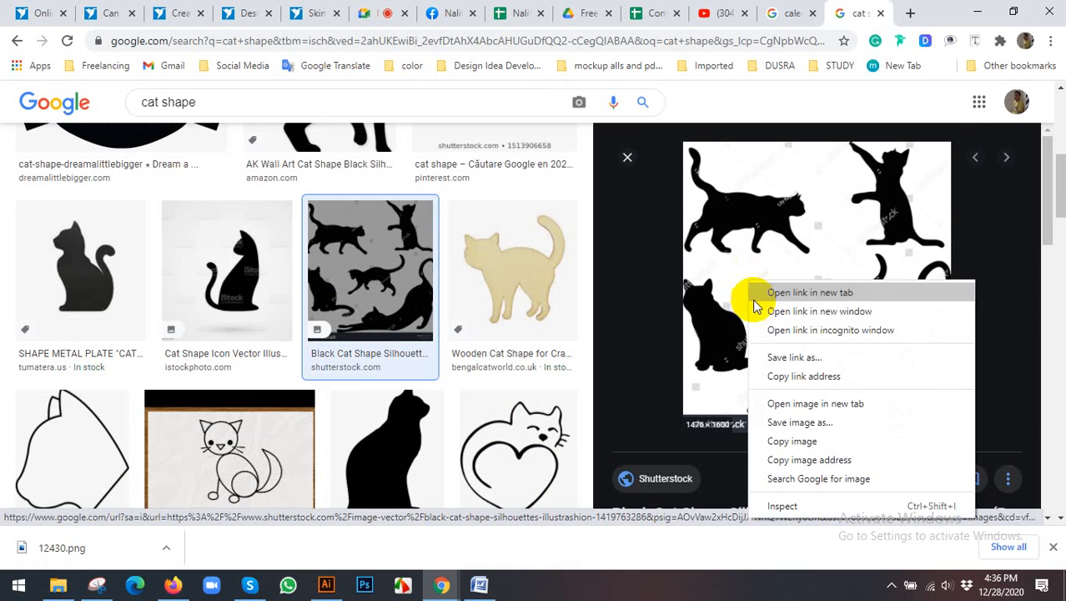
pyautogui.click(784, 439)
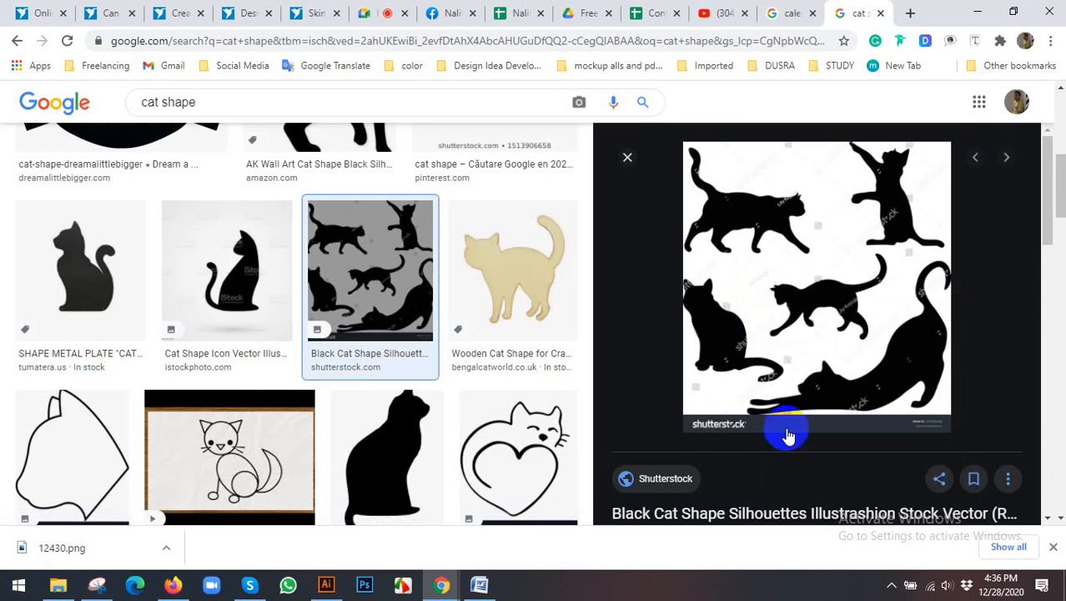
# Switch to Illustrator and paste the copied cat silhouettes image onto the empty canvas.
pyautogui.click(326, 584)
pyautogui.hotkey('ctrl', 'v')
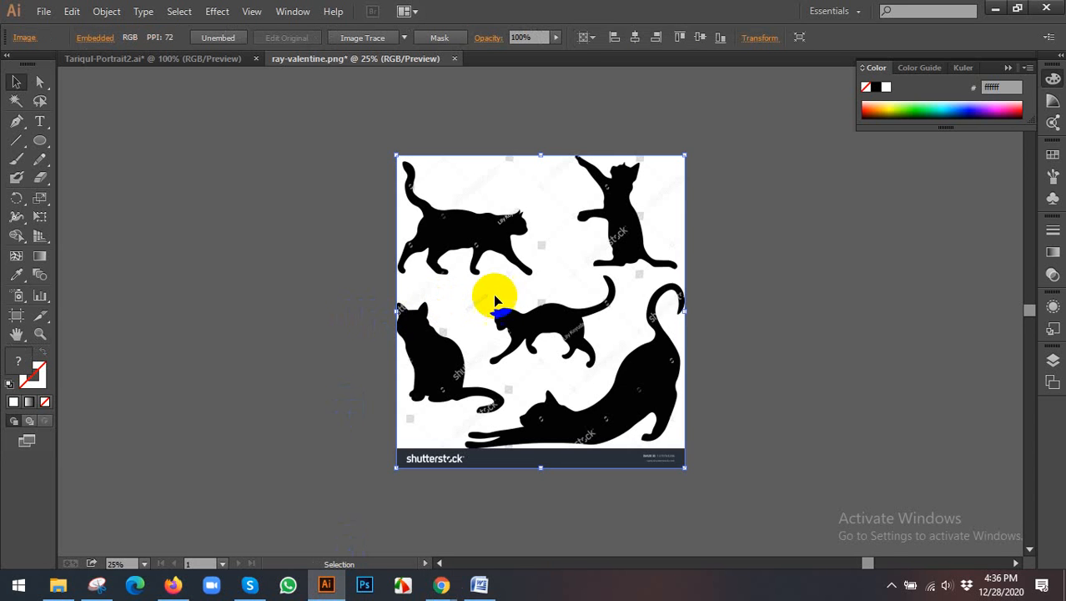
pyautogui.moveTo(574, 254); pyautogui.dragTo(402, 271)
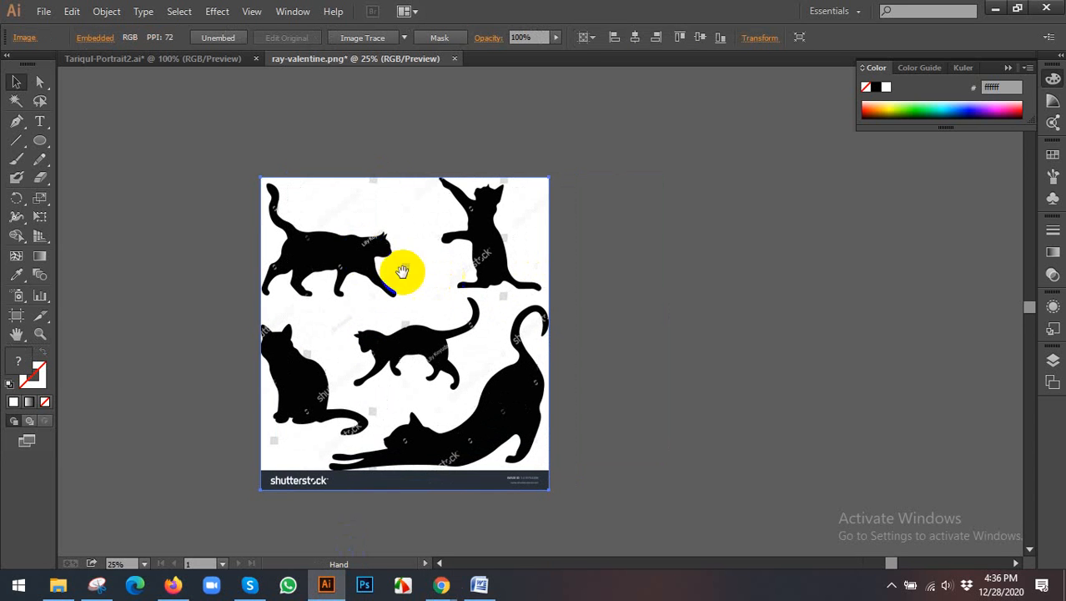
# Examine the walking cat silhouette in the pasted image up close.
pyautogui.keyDown('ctrl'); pyautogui.click(311, 241); pyautogui.keyUp('ctrl')
pyautogui.moveTo(310, 275); pyautogui.dragTo(381, 245)
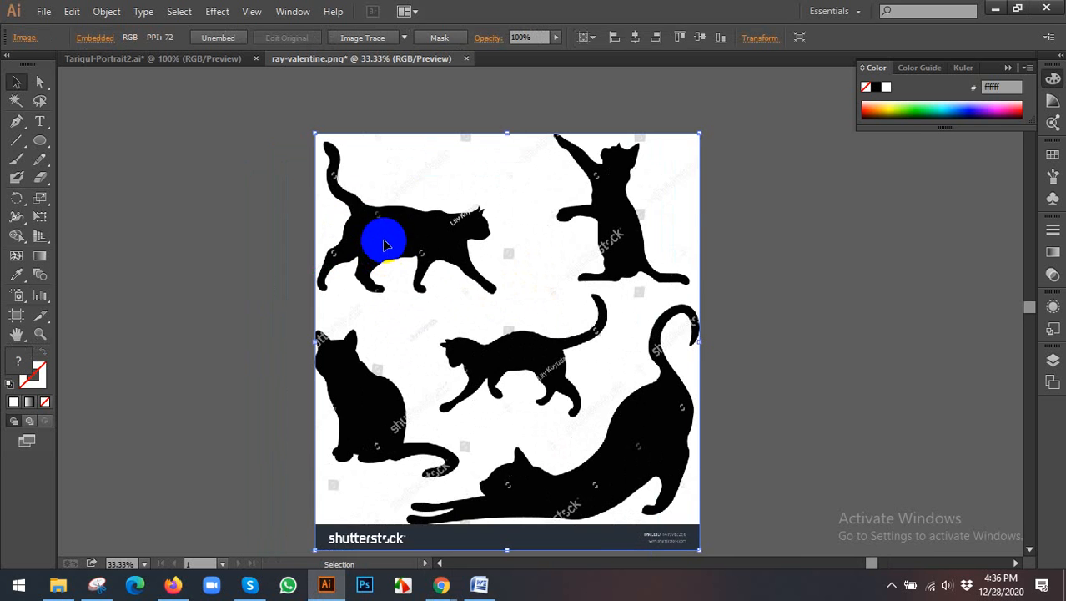
pyautogui.keyDown('ctrl'); pyautogui.click(351, 193); pyautogui.keyUp('ctrl')
pyautogui.keyDown('ctrl'); pyautogui.click(347, 193); pyautogui.keyUp('ctrl')
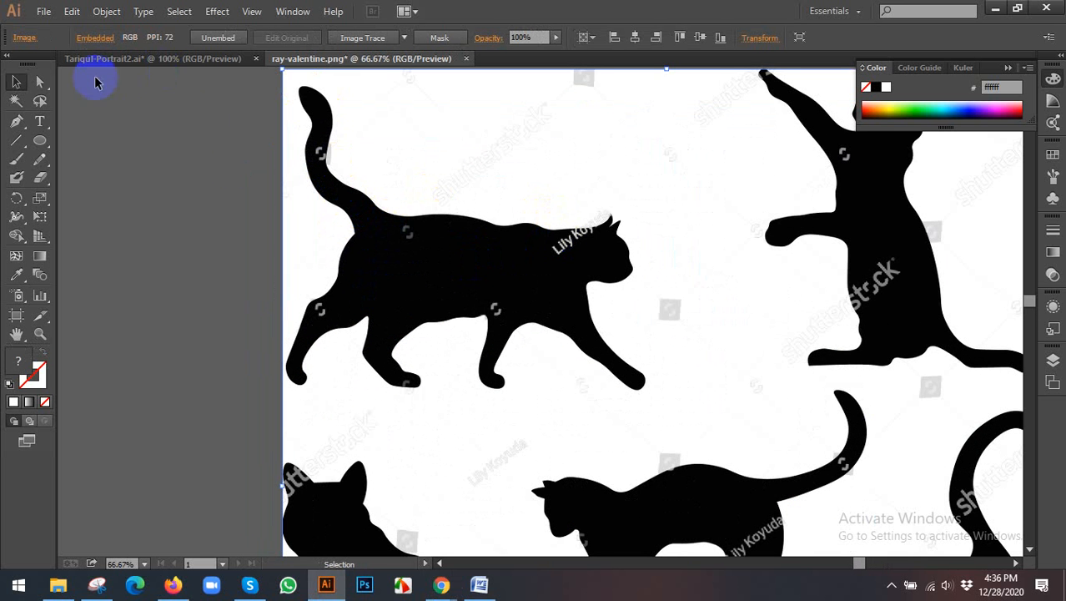
pyautogui.scroll(-1, 536, 288)
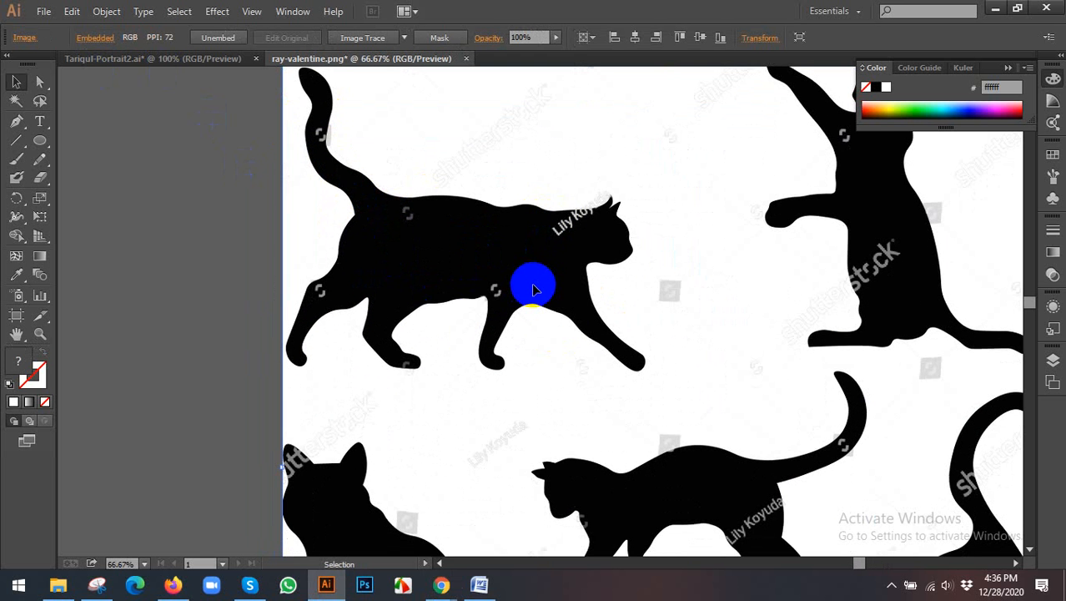
pyautogui.keyDown('ctrl'); pyautogui.keyDown('alt'); pyautogui.click(536, 288); pyautogui.keyUp('alt'); pyautogui.keyUp('ctrl')
pyautogui.moveTo(623, 281); pyautogui.dragTo(477, 273)
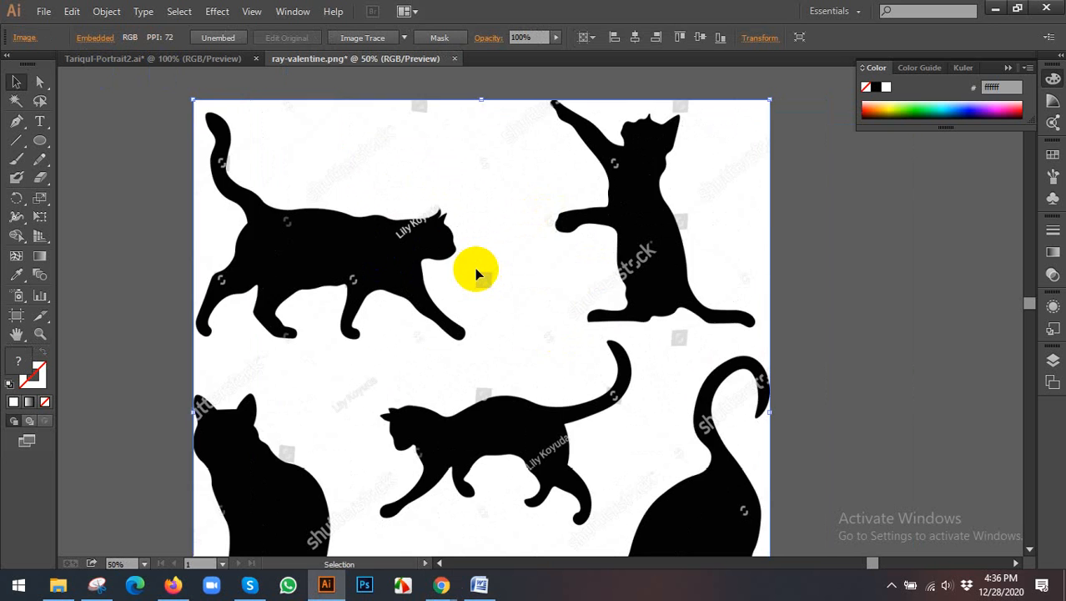
# Try tracing the pasted cat silhouettes image with the Line Art preset, and undo the tracing.
pyautogui.keyDown('ctrl'); pyautogui.keyDown('alt'); pyautogui.click(477, 272); pyautogui.keyUp('alt'); pyautogui.keyUp('ctrl')
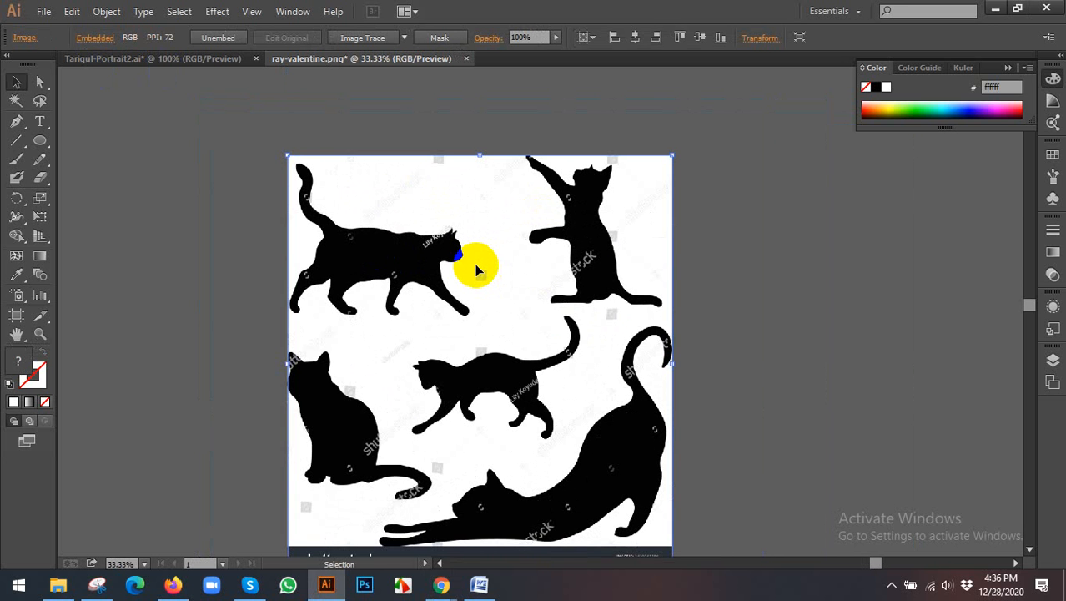
pyautogui.click(441, 280)
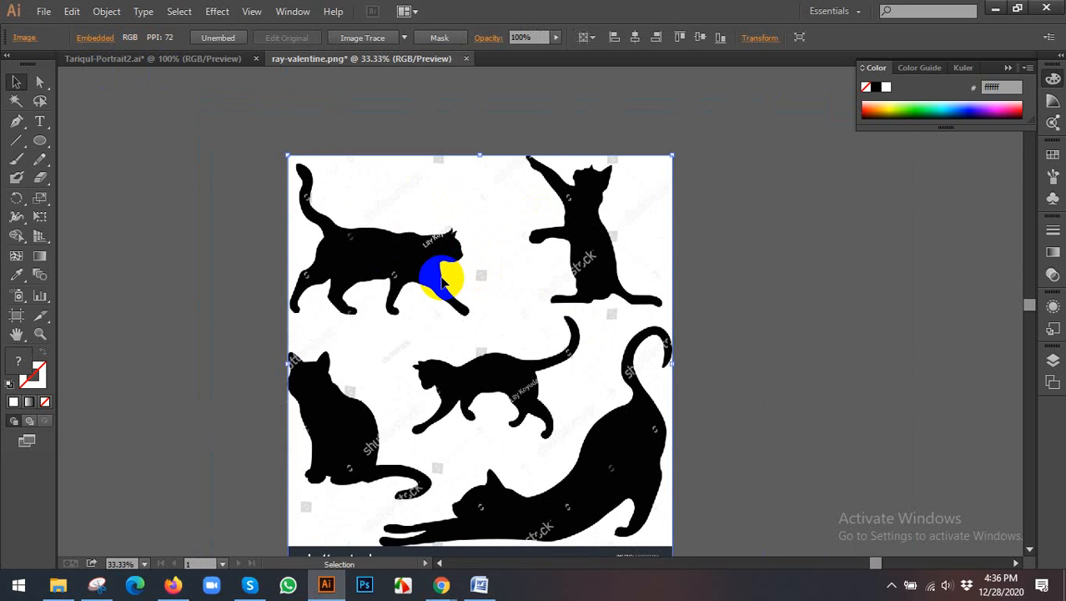
pyautogui.scroll(-2, 442, 279)
pyautogui.moveTo(419, 296); pyautogui.dragTo(469, 304)
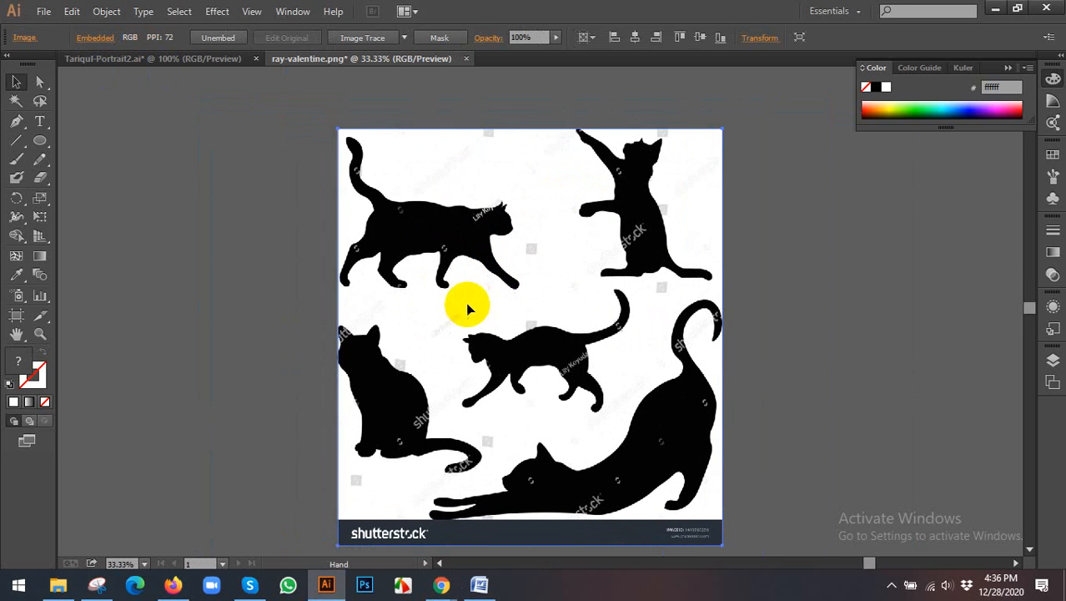
pyautogui.click(428, 226)
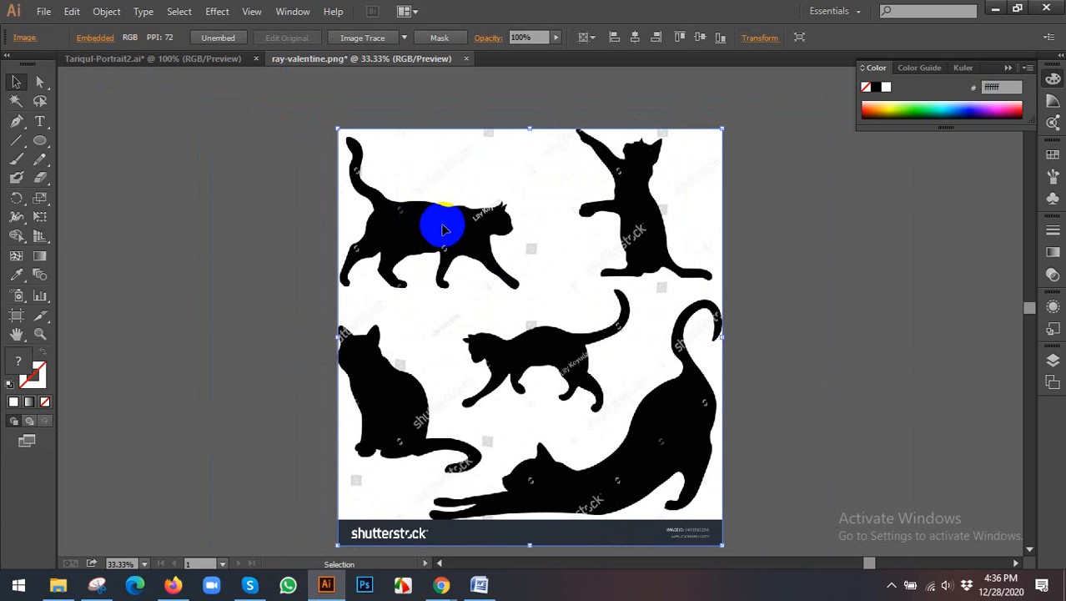
pyautogui.click(421, 239)
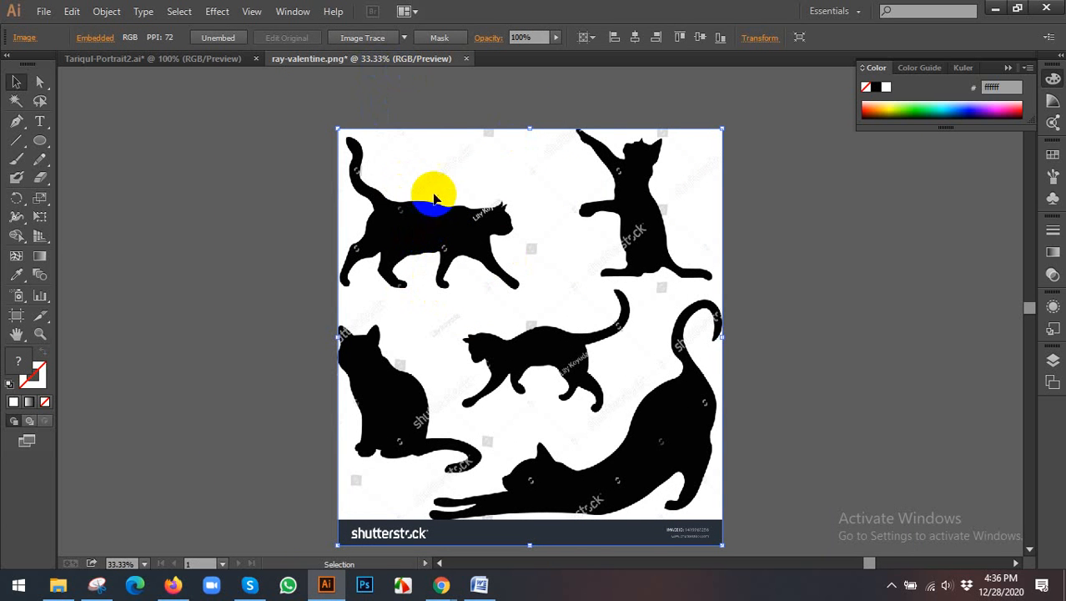
pyautogui.click(403, 38)
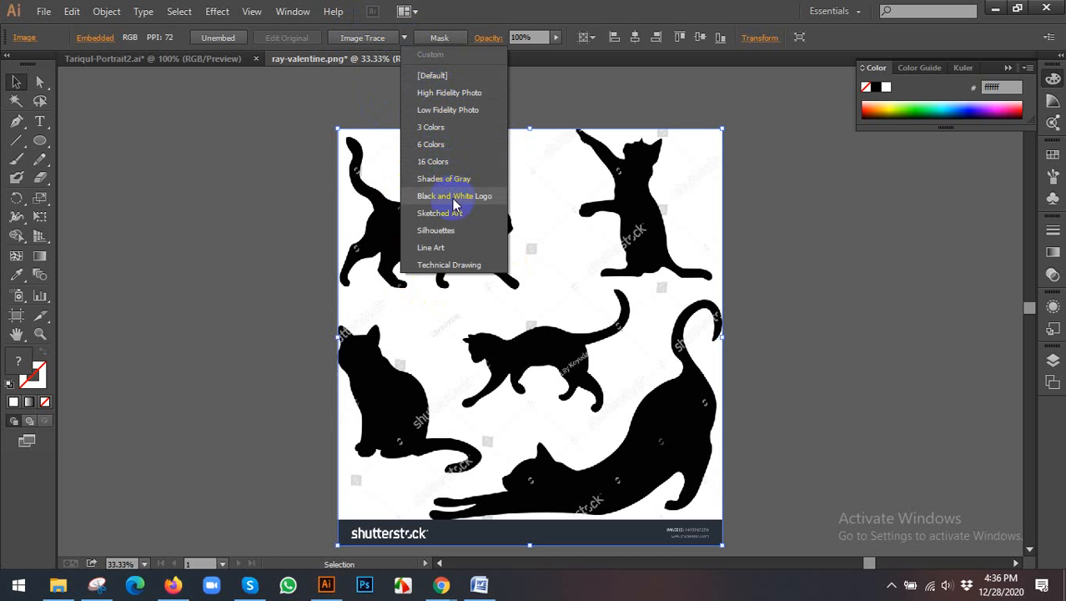
pyautogui.click(430, 249)
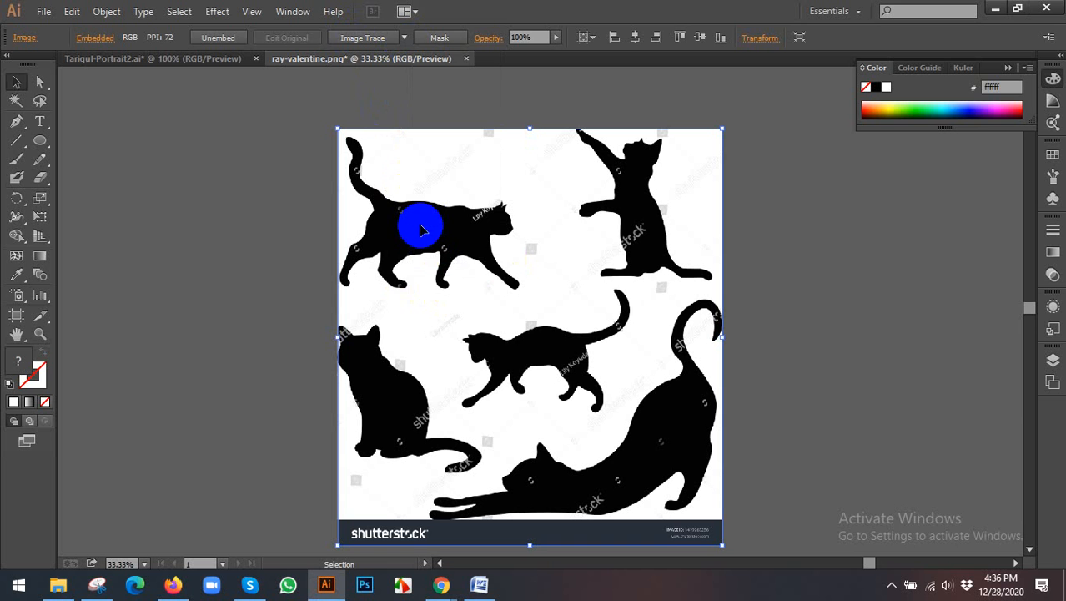
pyautogui.click(453, 209)
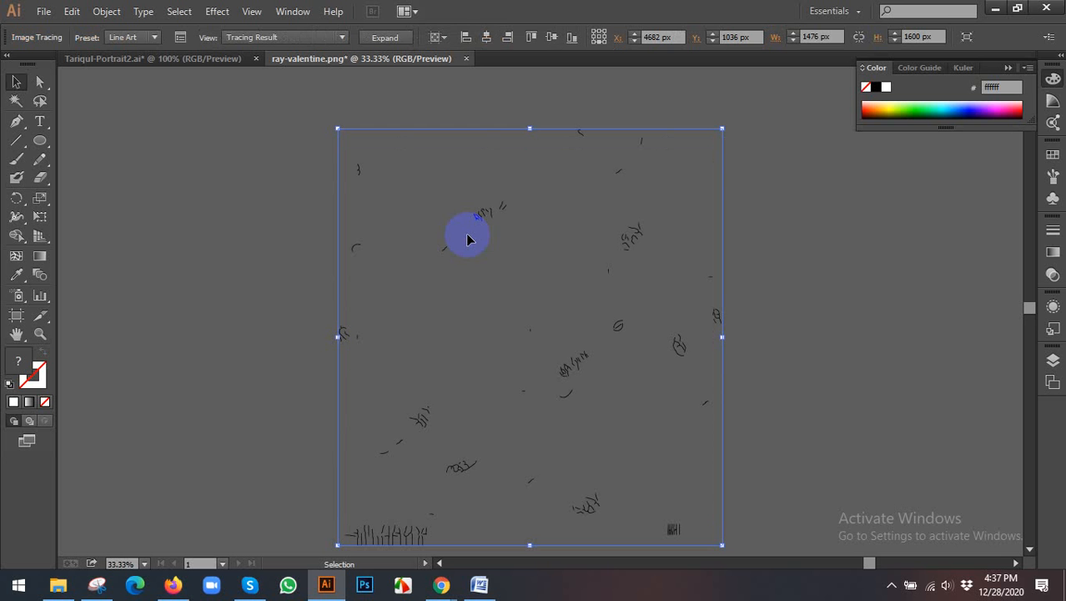
pyautogui.hotkey('ctrl', 'z')
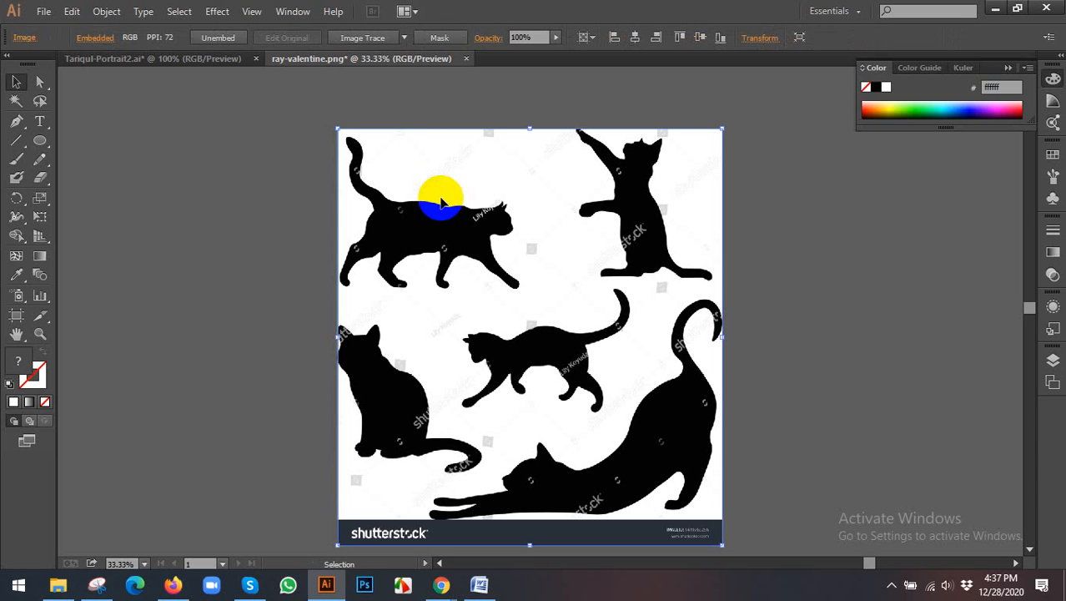
# Try to trace the cat silhouettes image with the 16 Colors preset.
pyautogui.click(404, 37)
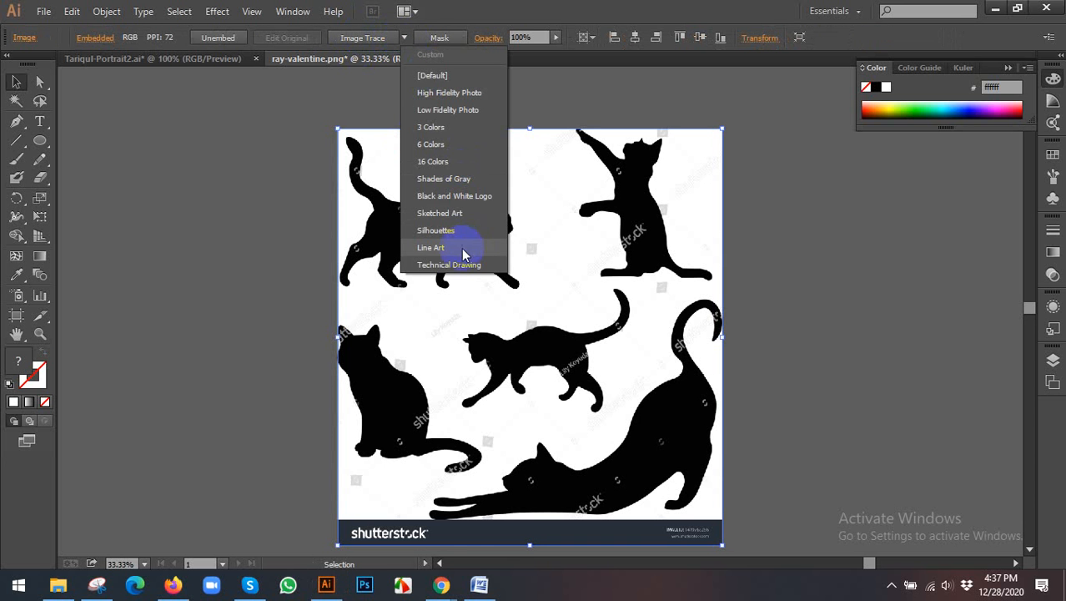
pyautogui.click(429, 159)
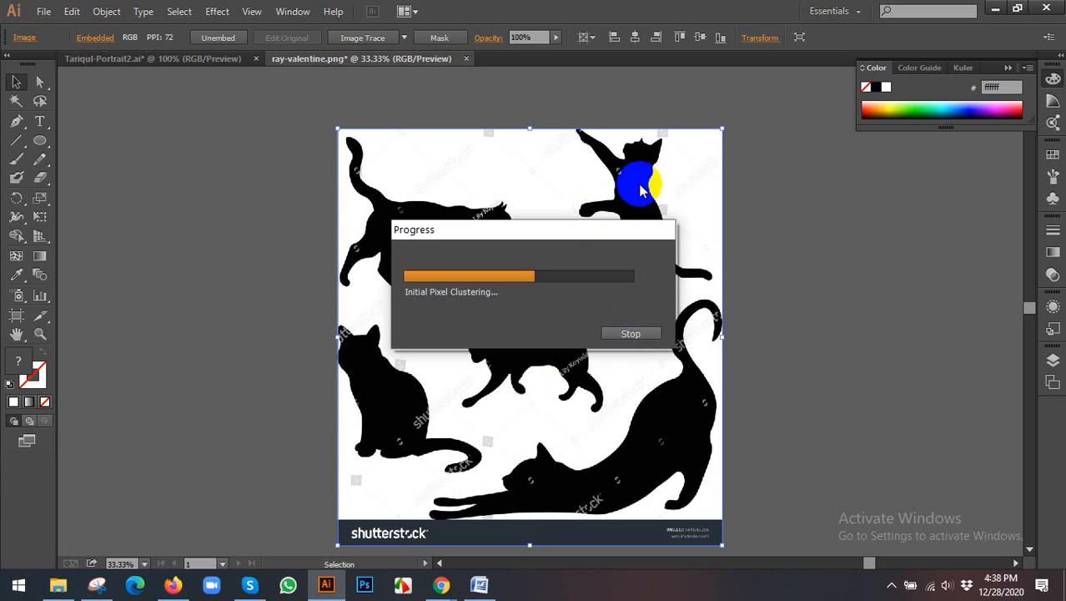
pyautogui.click(288, 197)
pyautogui.click(412, 192)
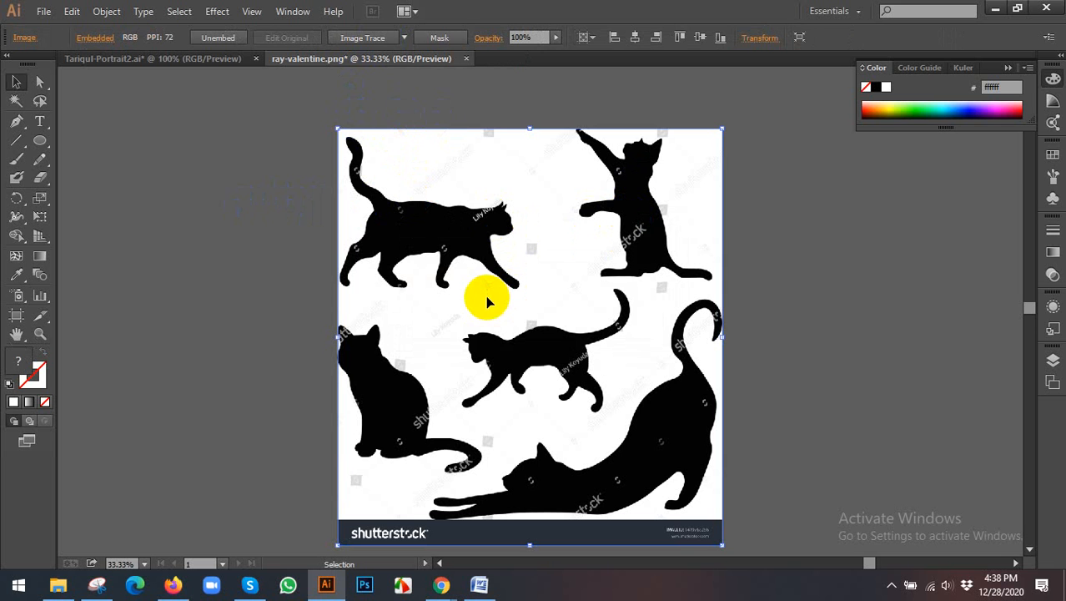
# Trace the cat silhouettes image with the Low Fidelity Photo preset.
pyautogui.click(405, 38)
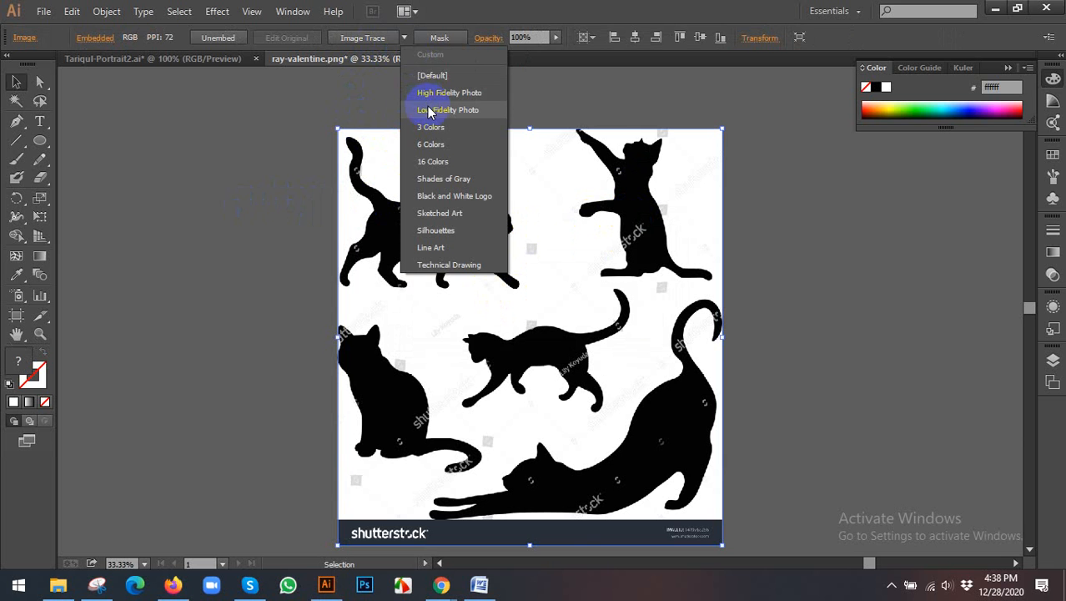
pyautogui.click(473, 115)
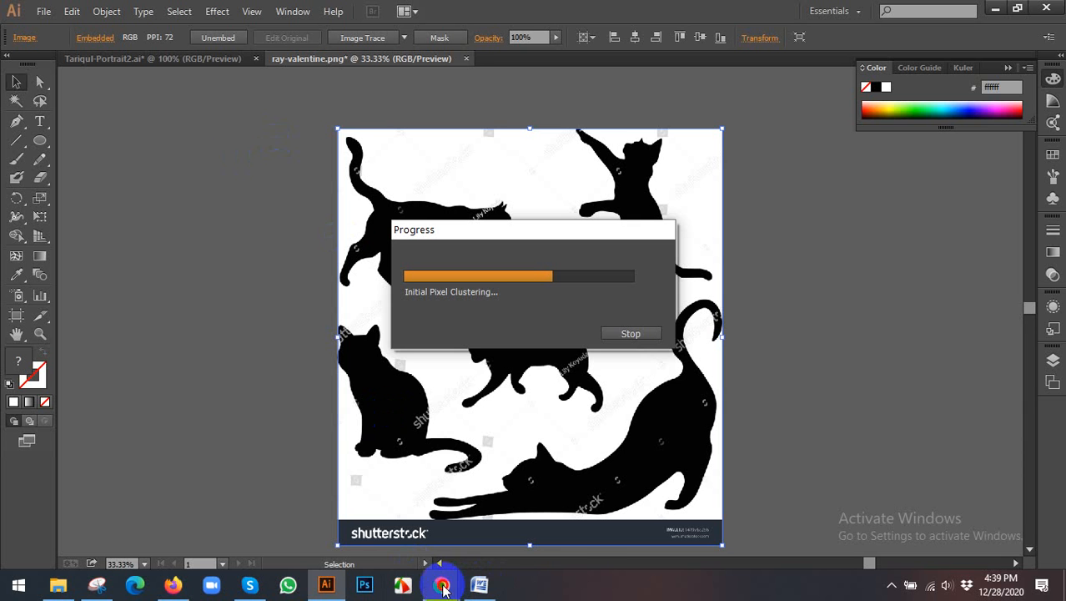
# Switch to Chrome and look through the cat shape image results and the related images of the Amazon walking cat sticker.
pyautogui.moveTo(441, 585)
pyautogui.click(408, 510)
pyautogui.scroll(-5, 792, 342)
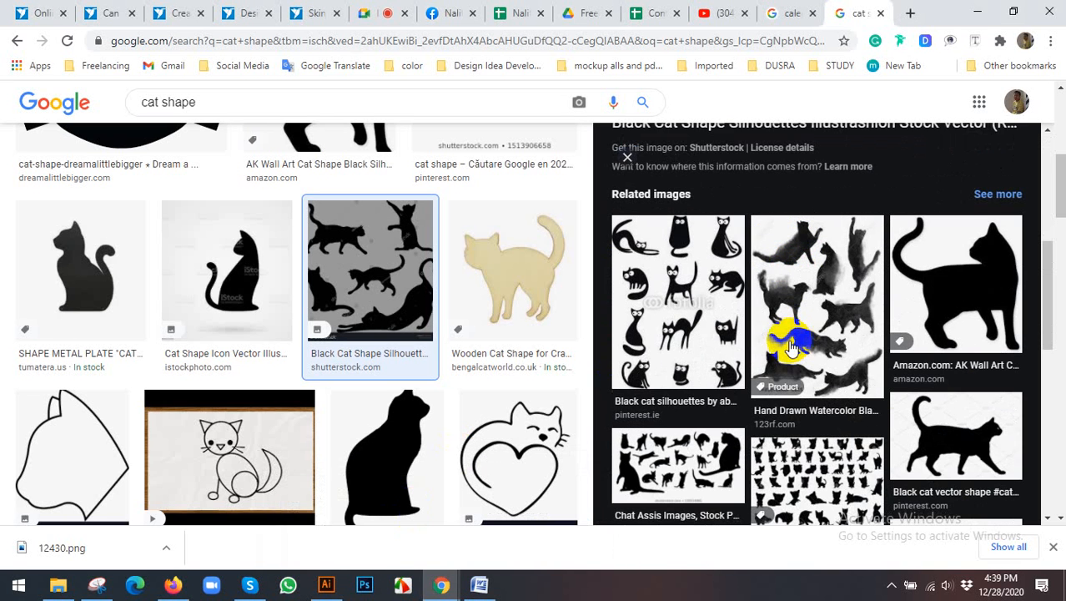
pyautogui.click(938, 297)
pyautogui.scroll(-5, 762, 310)
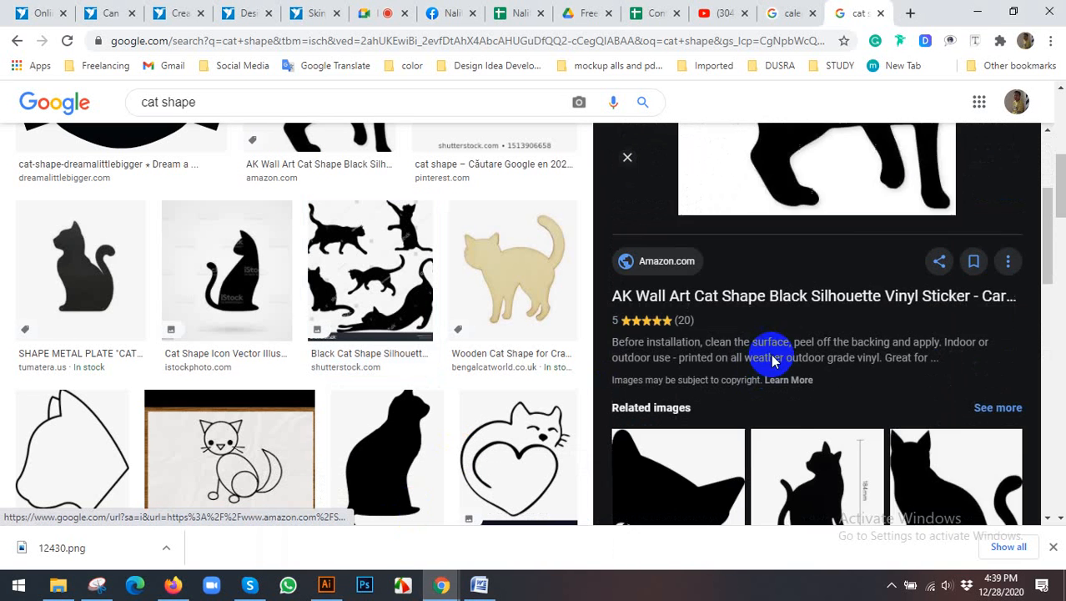
pyautogui.scroll(-8, 801, 367)
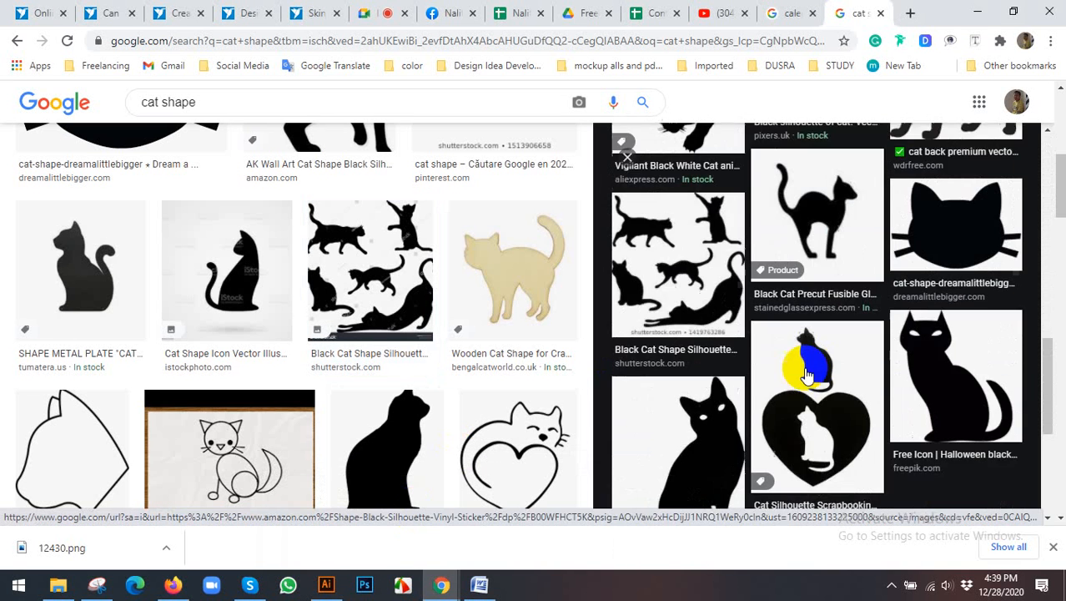
pyautogui.scroll(-3, 551, 359)
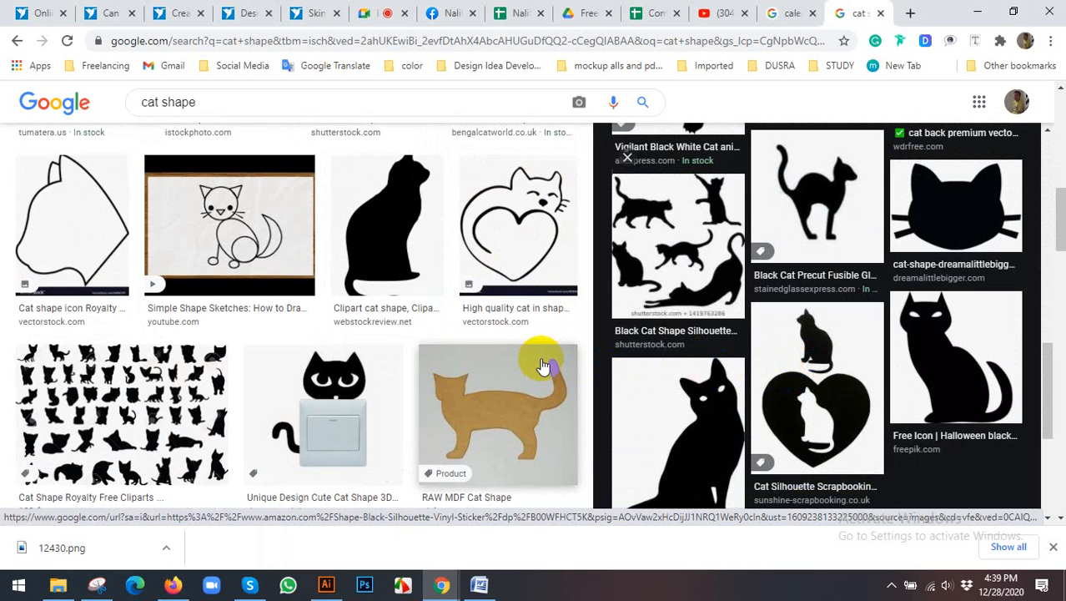
pyautogui.scroll(-4, 455, 361)
pyautogui.scroll(-4, 804, 350)
pyautogui.scroll(-1, 400, 459)
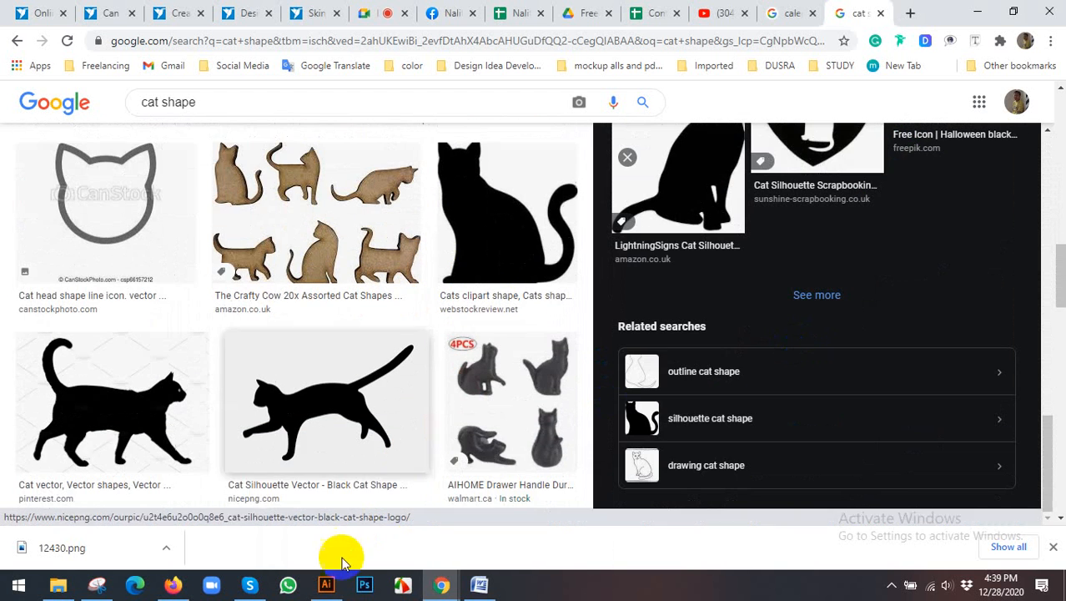
# Switch back to Illustrator and expand the traced cat silhouettes image into editable vector paths.
pyautogui.click(326, 585)
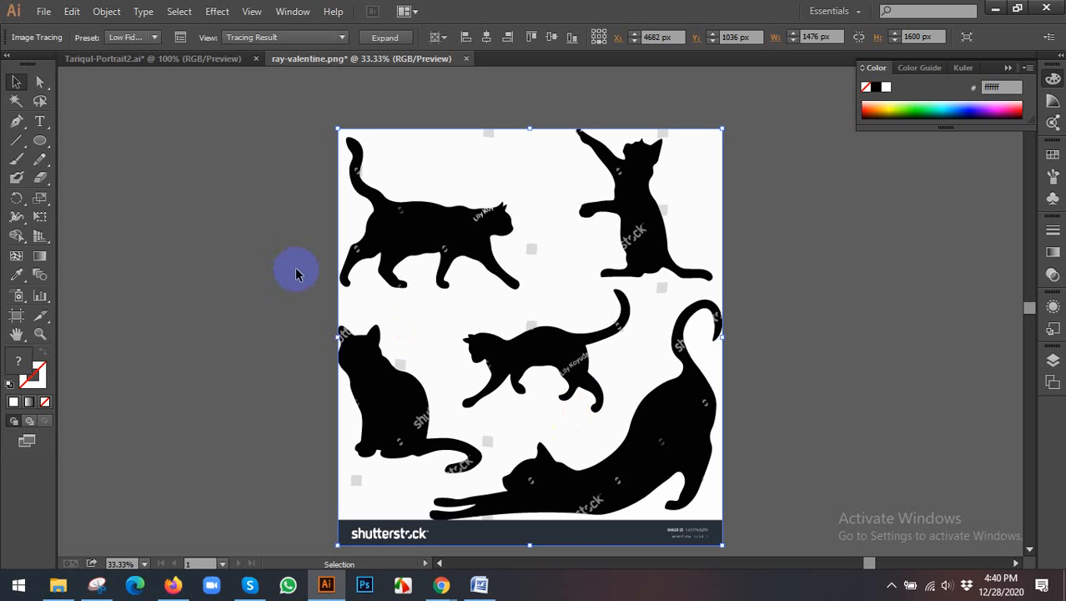
pyautogui.scroll(-1, 402, 140)
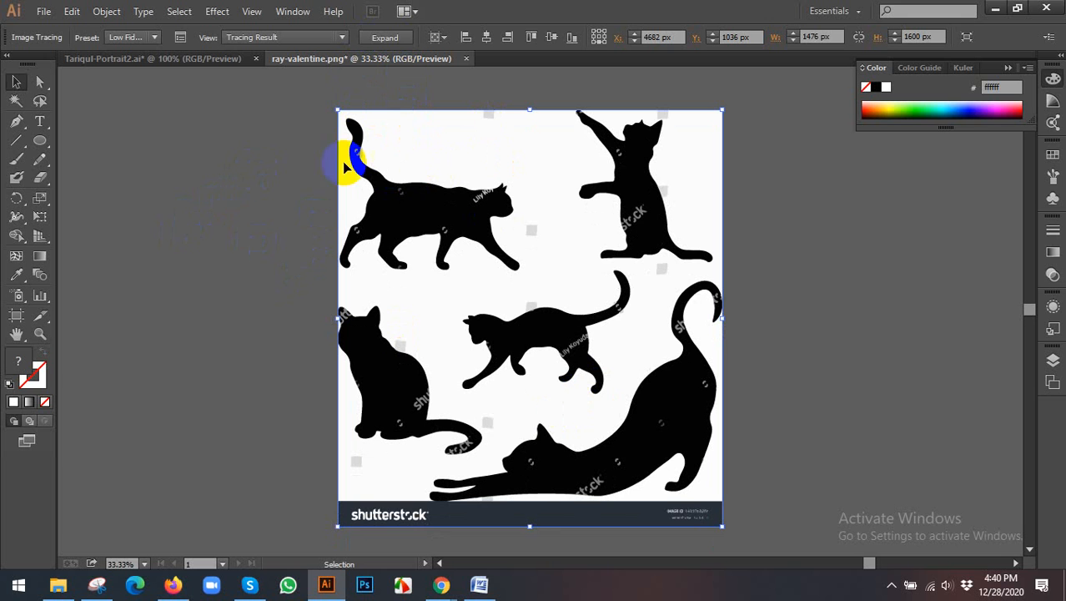
pyautogui.click(437, 161)
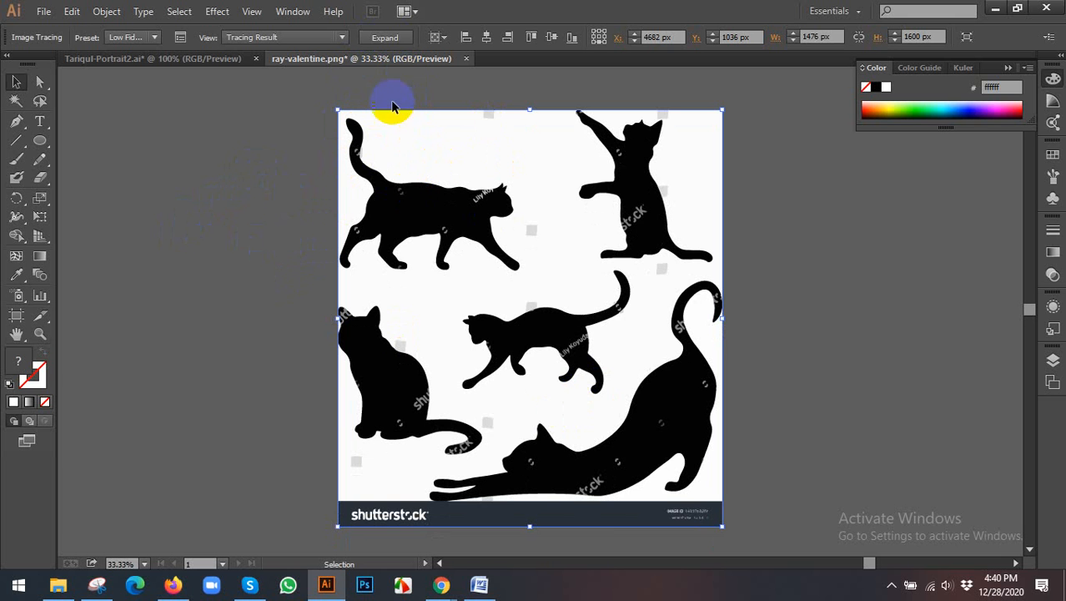
pyautogui.click(457, 112)
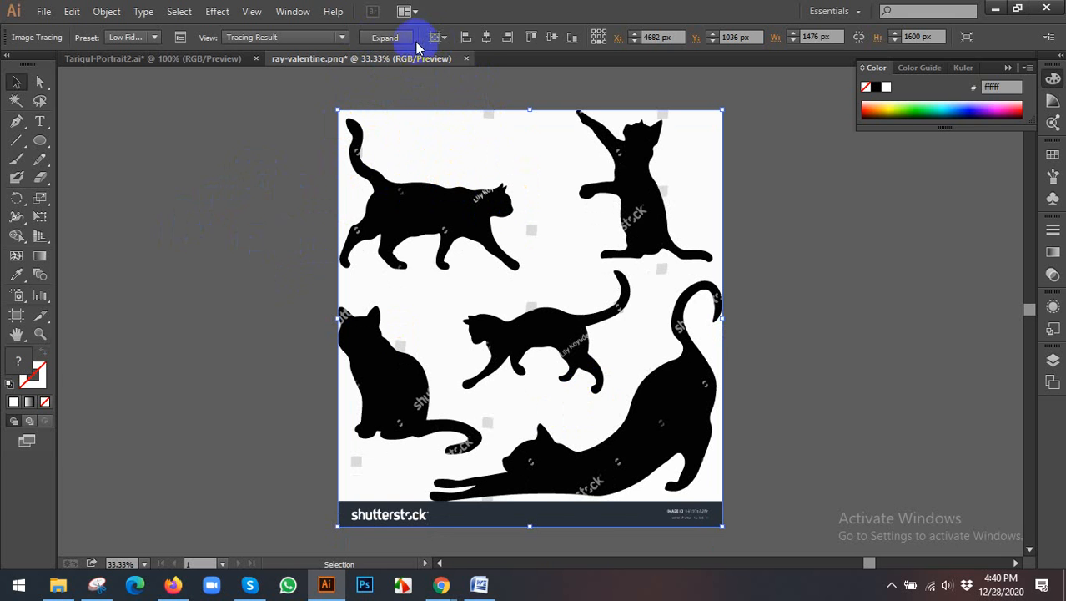
pyautogui.click(341, 37)
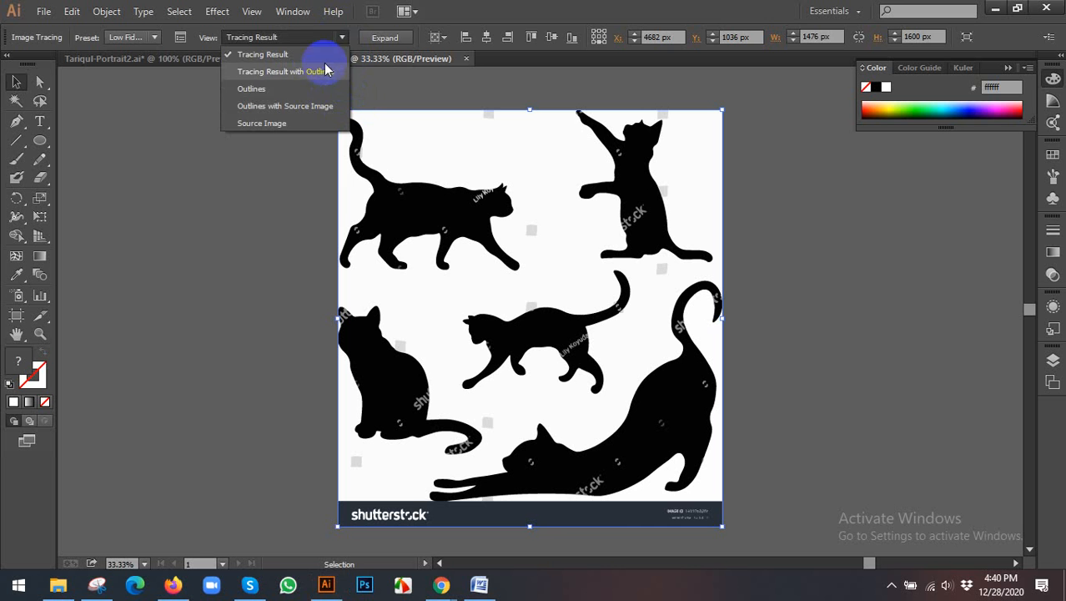
pyautogui.click(441, 167)
pyautogui.click(435, 160)
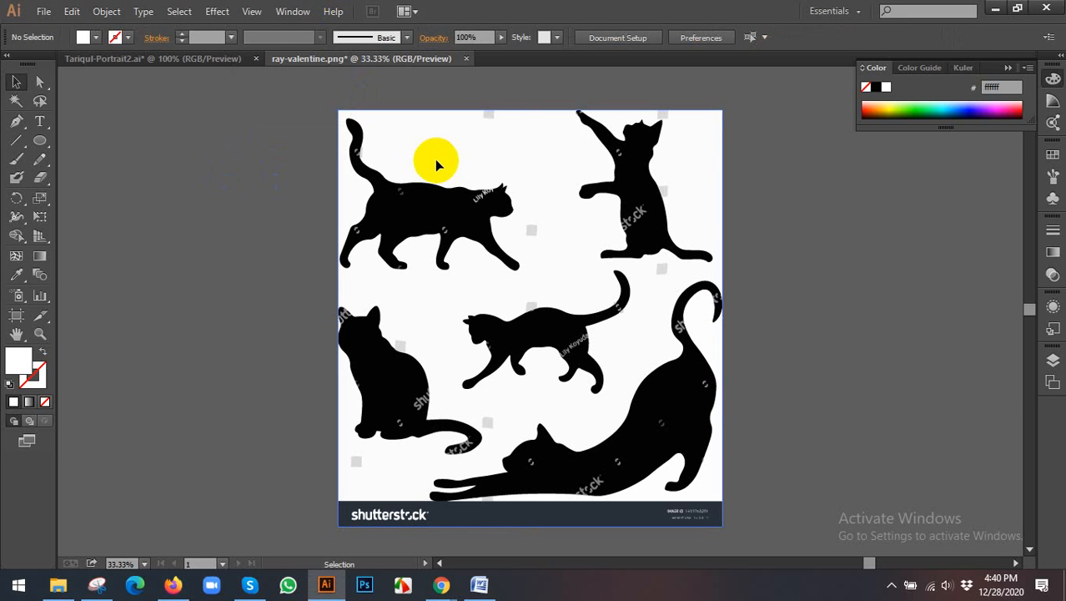
pyautogui.moveTo(475, 182)
pyautogui.mouseDown()
pyautogui.moveTo(627, 200)
pyautogui.moveTo(470, 184)
pyautogui.mouseUp()
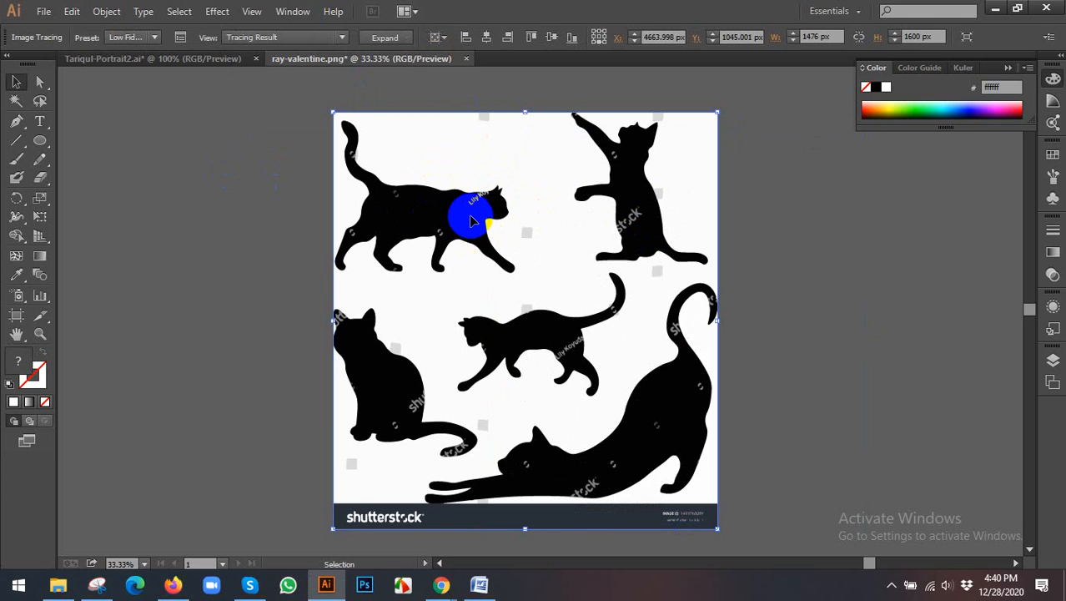
pyautogui.click(592, 429)
pyautogui.click(383, 38)
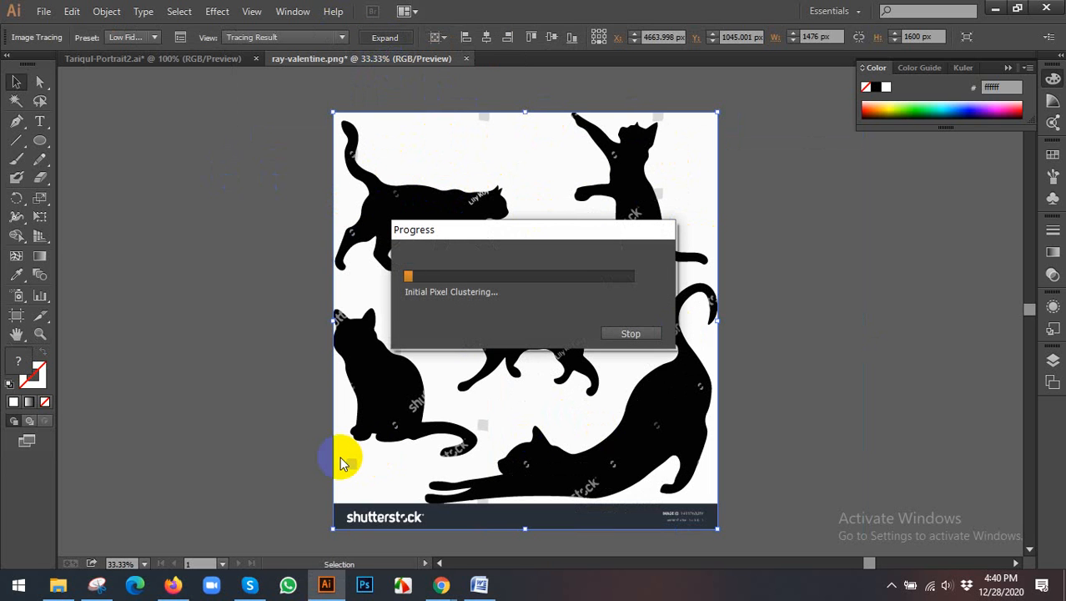
pyautogui.click(218, 369)
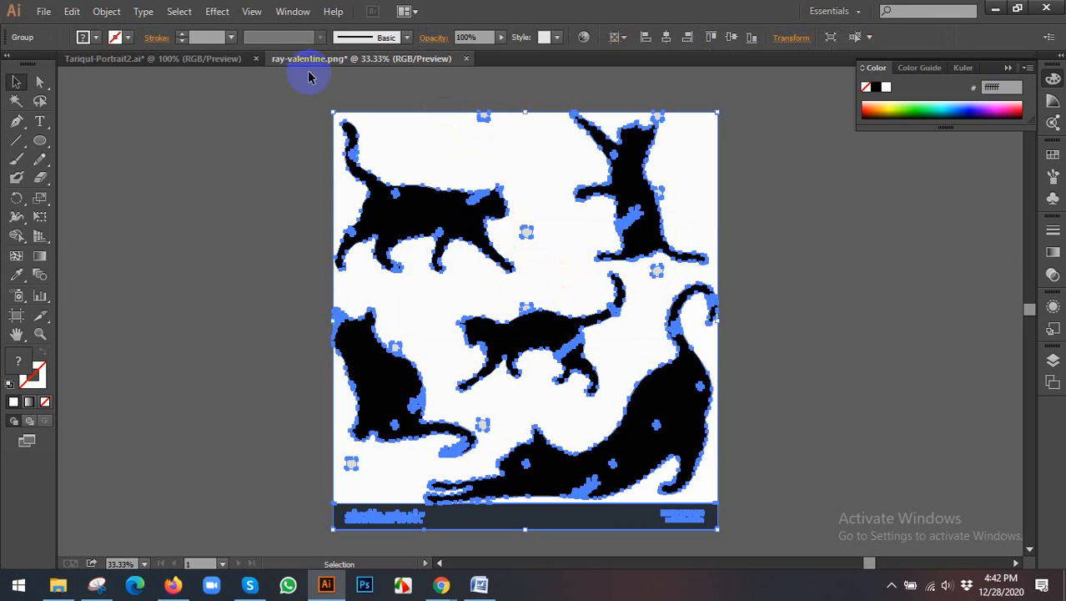
# Ungroup the expanded tracing and delete the large off-white background shape around the cats.
pyautogui.rightClick(422, 156)
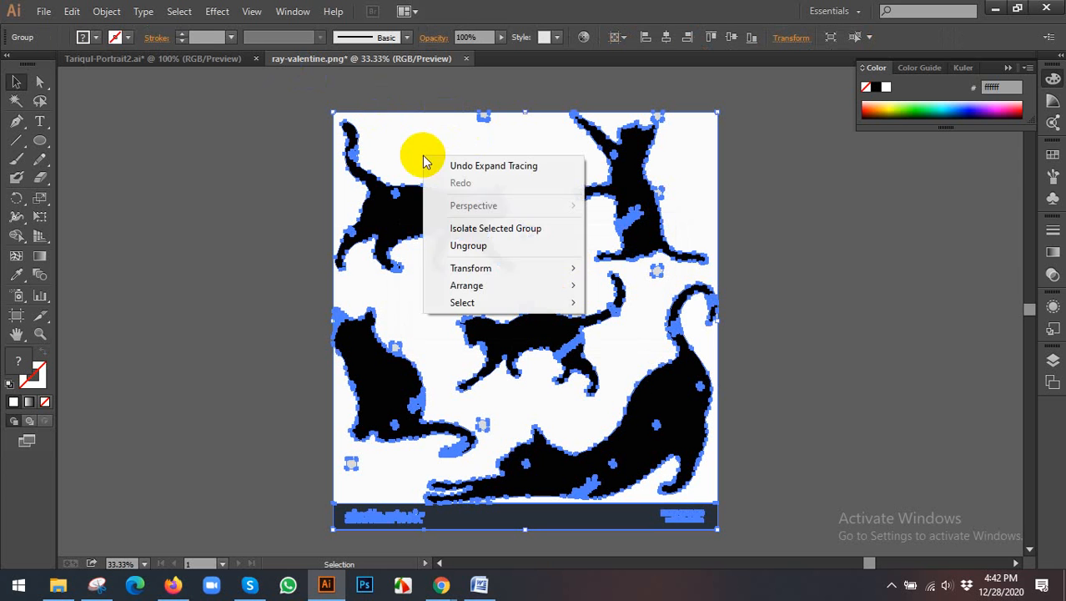
pyautogui.click(459, 246)
pyautogui.click(233, 220)
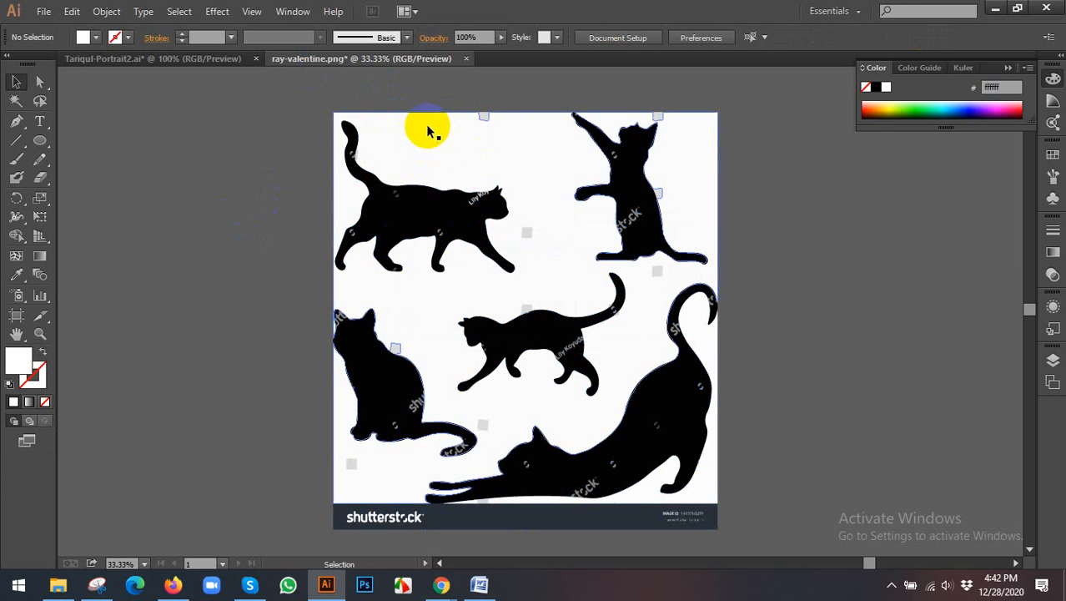
pyautogui.click(429, 128)
pyautogui.press('Delete')
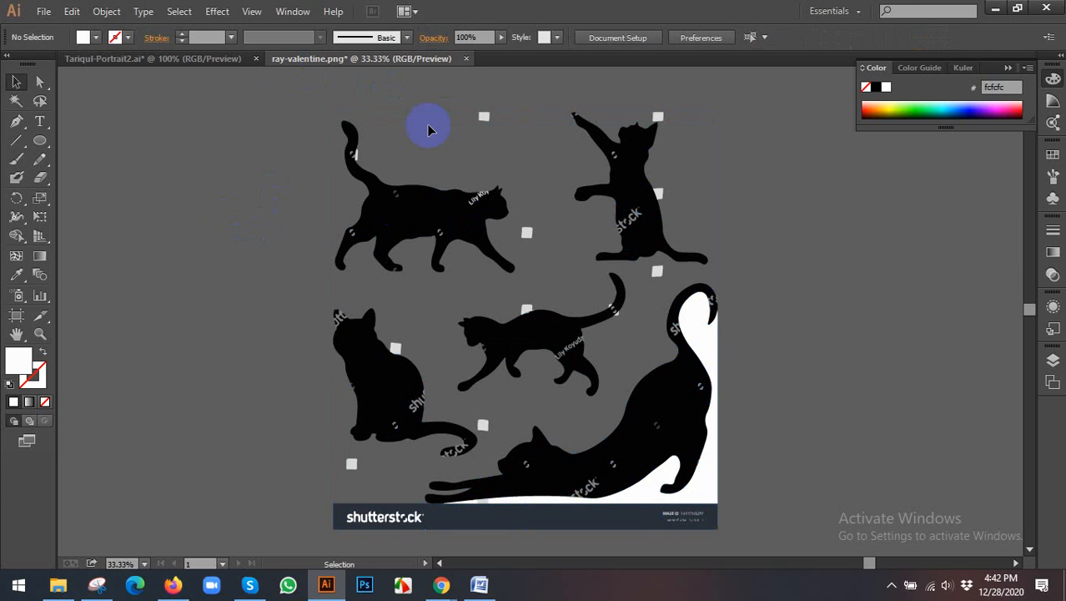
# Delete the leftover light grey watermark sliver beside the walking cat's tail.
pyautogui.hotkey('ctrl', '=')
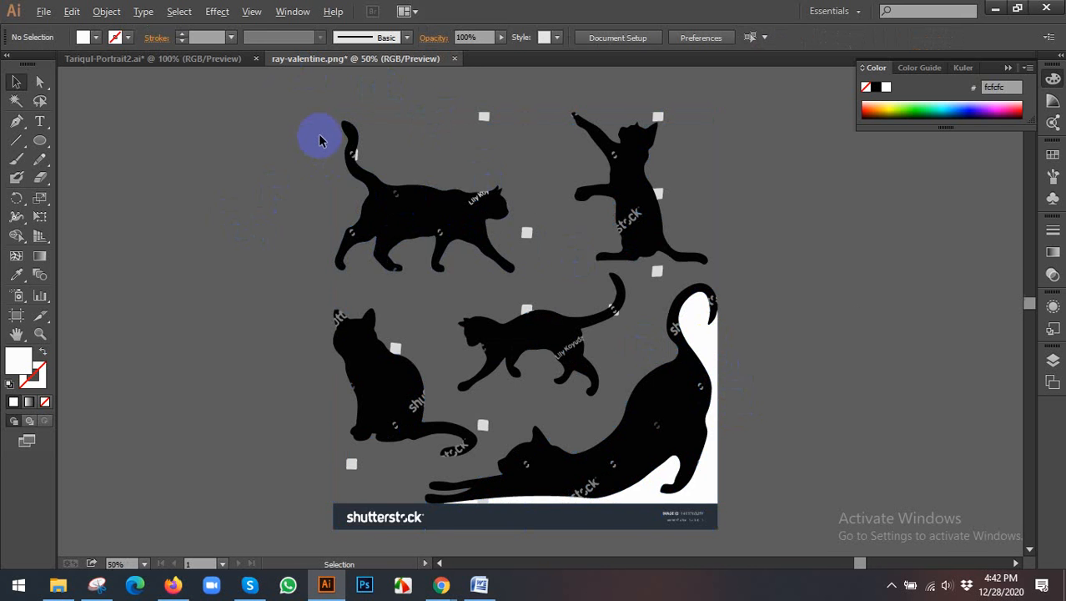
pyautogui.scroll(3, 372, 163)
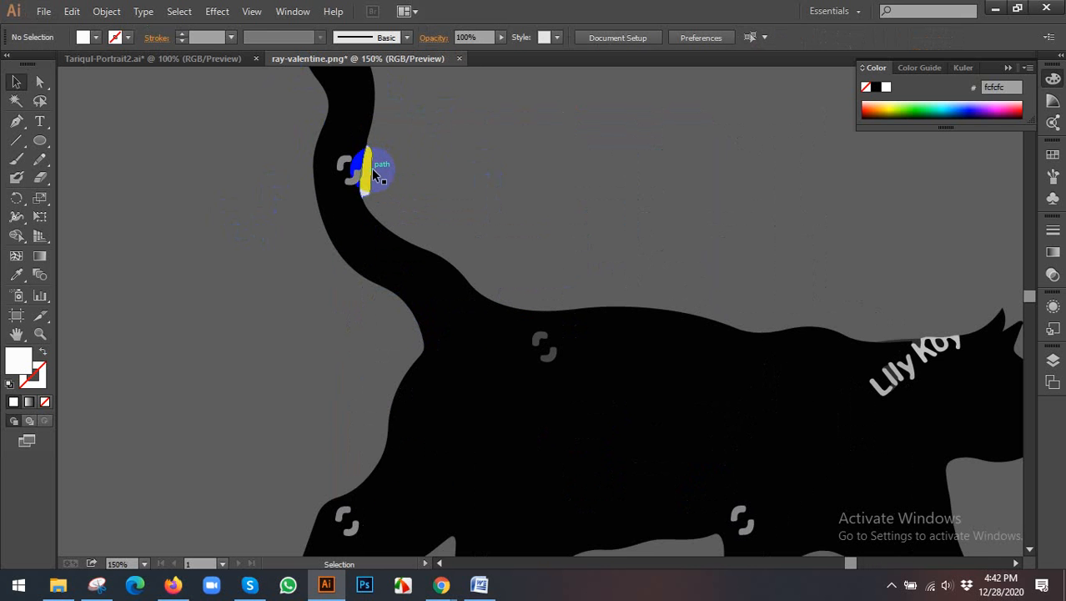
pyautogui.click(373, 174)
pyautogui.press('Delete')
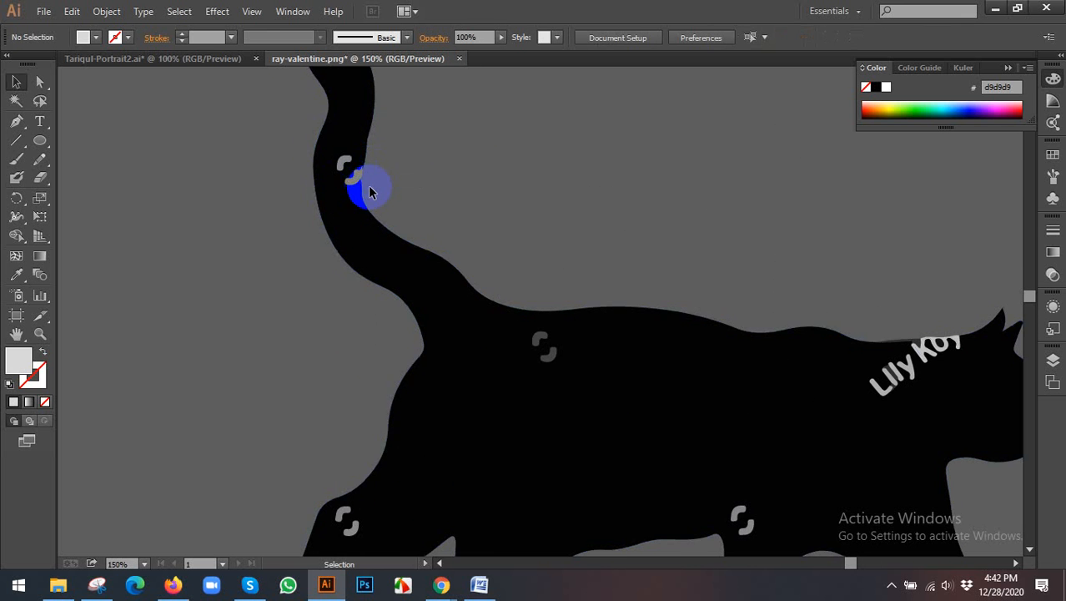
pyautogui.scroll(-2, 372, 192)
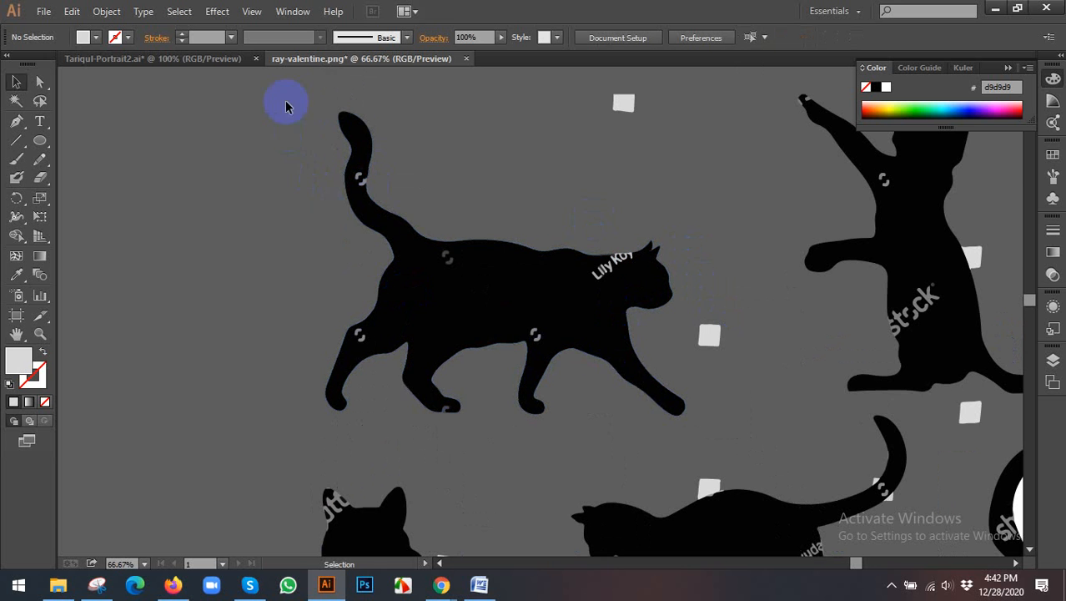
# Delete the stray light grey square above the walking cat.
pyautogui.moveTo(286, 106); pyautogui.dragTo(650, 417)
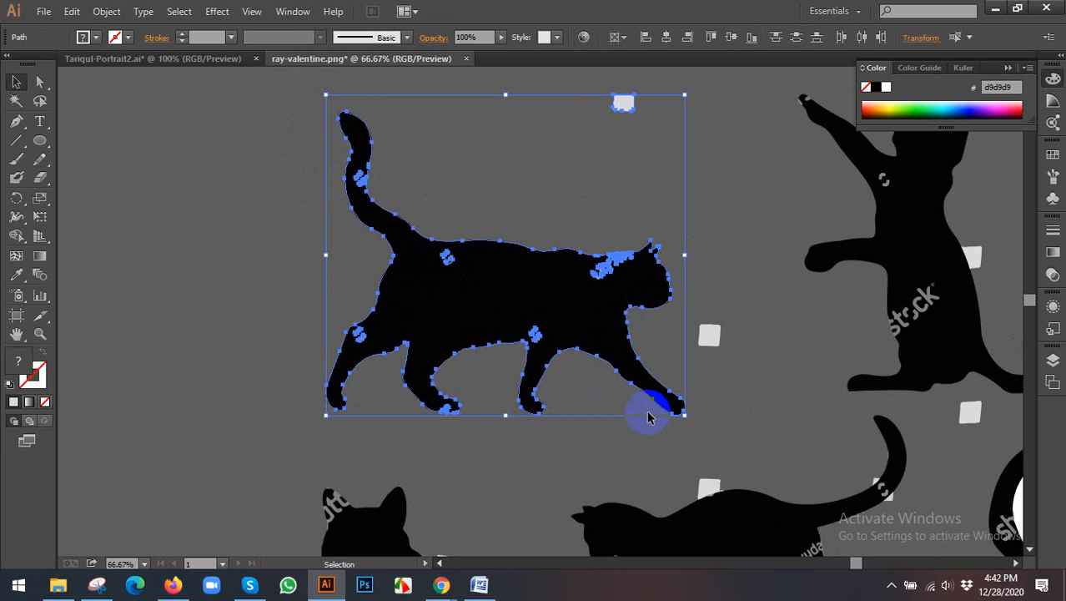
pyautogui.click(622, 103)
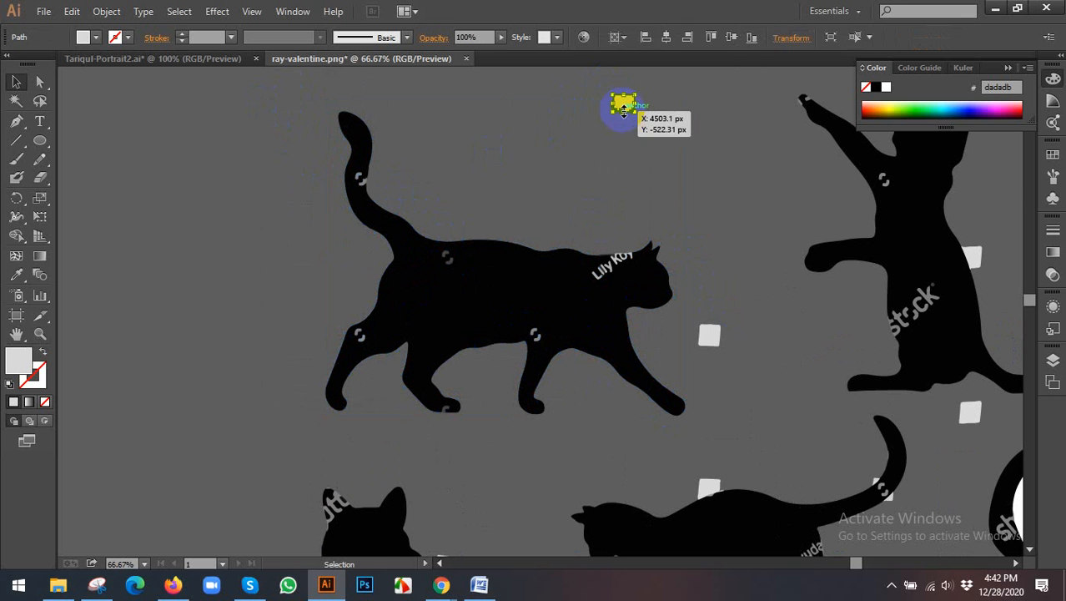
pyautogui.press('Delete')
# Merge the walking cat and its watermark fragments into one solid shape with the Pathfinder Unite mode.
pyautogui.moveTo(318, 102); pyautogui.dragTo(660, 425)
pyautogui.moveTo(268, 133); pyautogui.dragTo(642, 417)
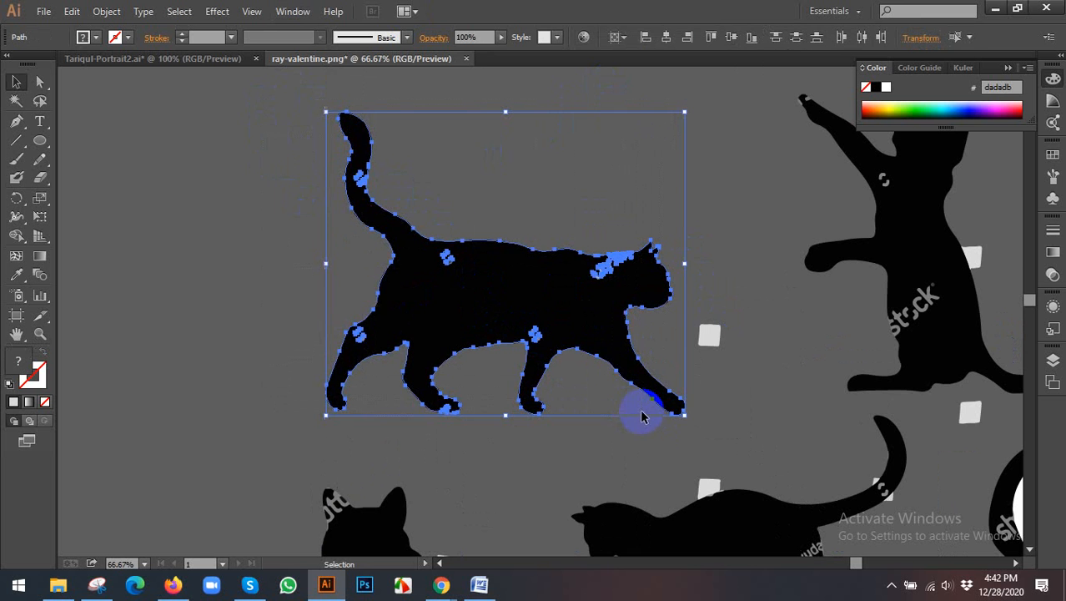
pyautogui.click(292, 12)
pyautogui.click(417, 493)
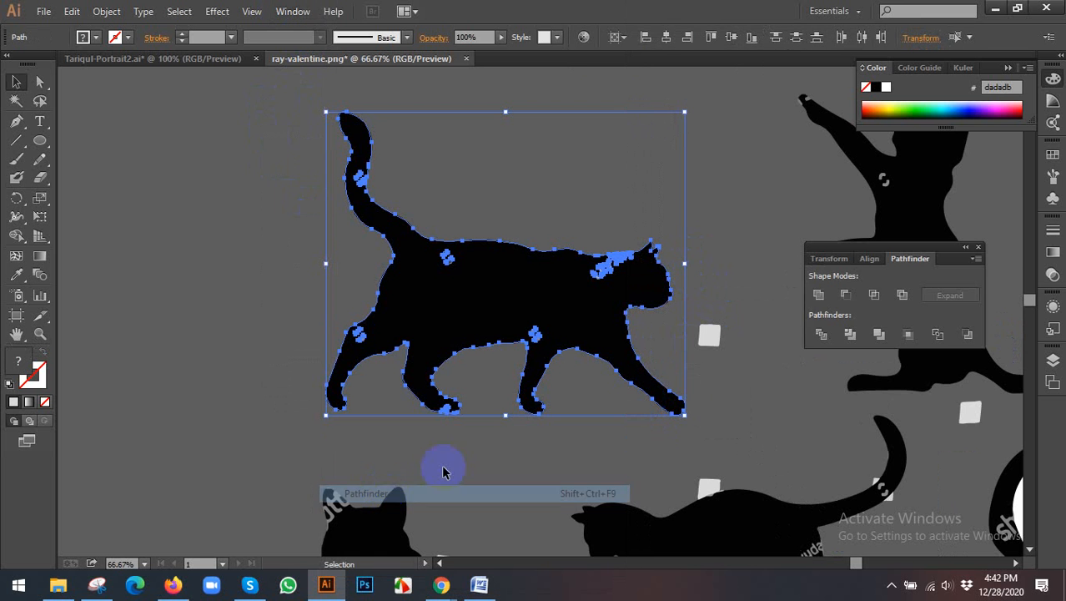
pyautogui.click(817, 300)
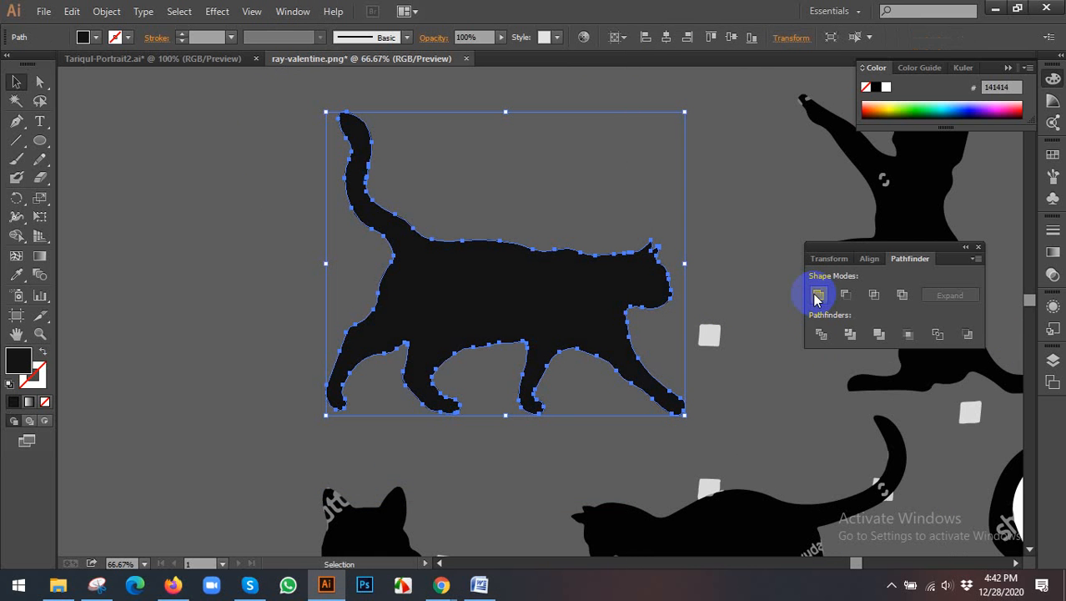
# Recolour the merged walking cat with the black sampled from the reaching cat using the Eyedropper.
pyautogui.click(200, 227)
pyautogui.click(483, 275)
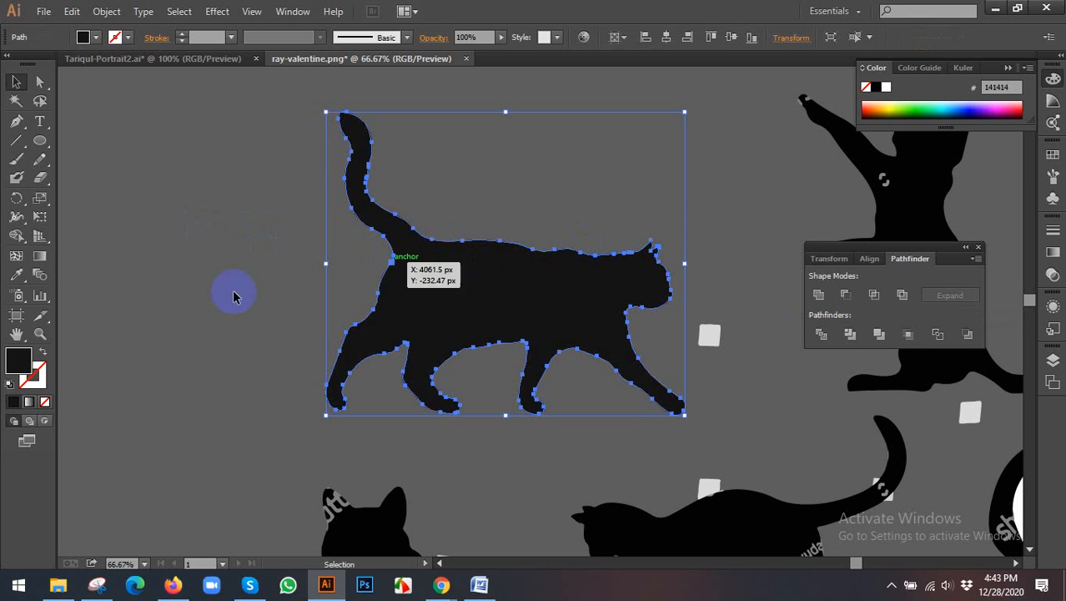
pyautogui.click(17, 275)
pyautogui.click(915, 192)
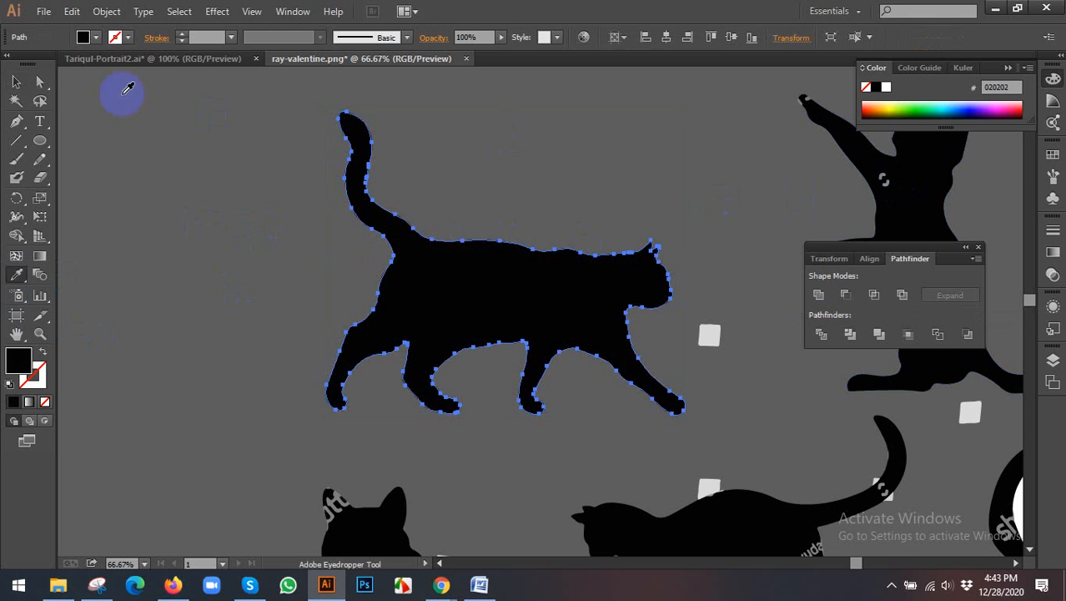
pyautogui.click(15, 82)
# Move the walking cat onto the white area beside the cat photo's face and duplicate it directly below.
pyautogui.scroll(-3, 221, 188)
pyautogui.moveTo(200, 267); pyautogui.dragTo(488, 255)
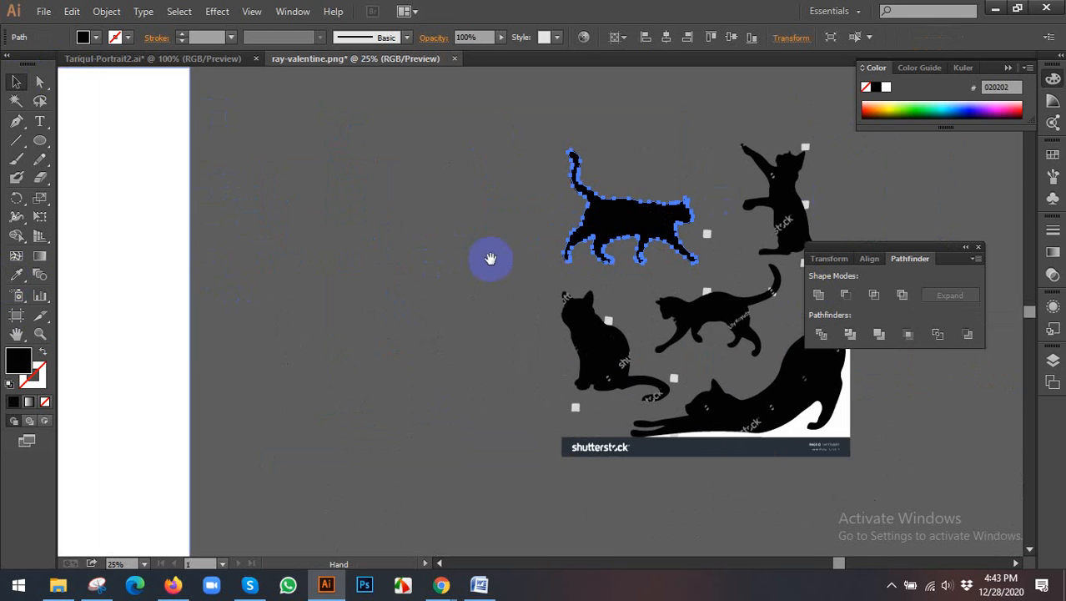
pyautogui.moveTo(628, 217); pyautogui.dragTo(445, 234)
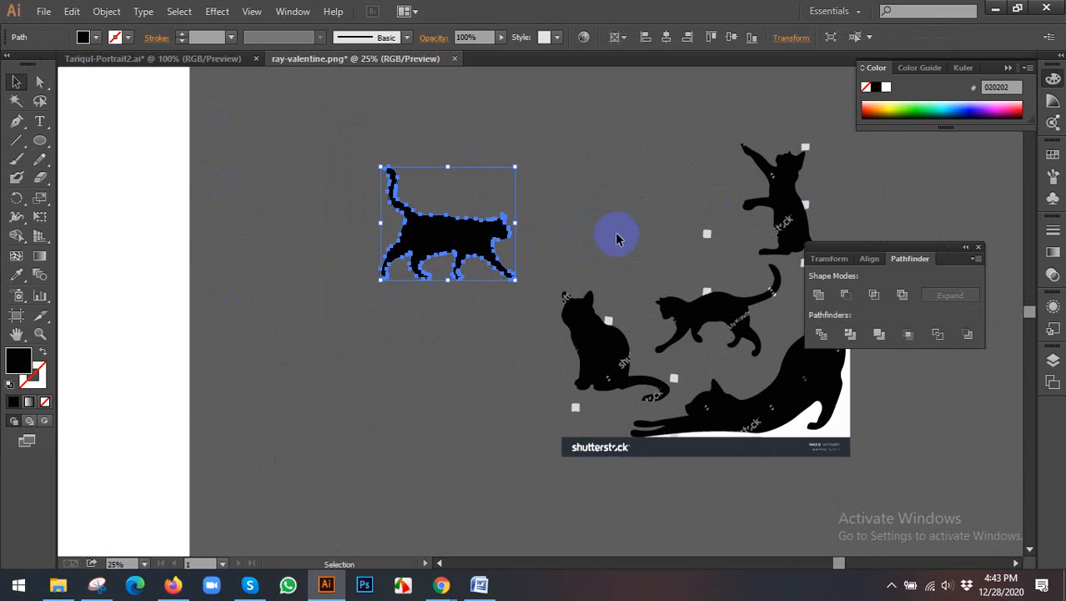
pyautogui.click(471, 321)
pyautogui.moveTo(453, 338); pyautogui.dragTo(631, 355)
pyautogui.moveTo(623, 252); pyautogui.dragTo(315, 334)
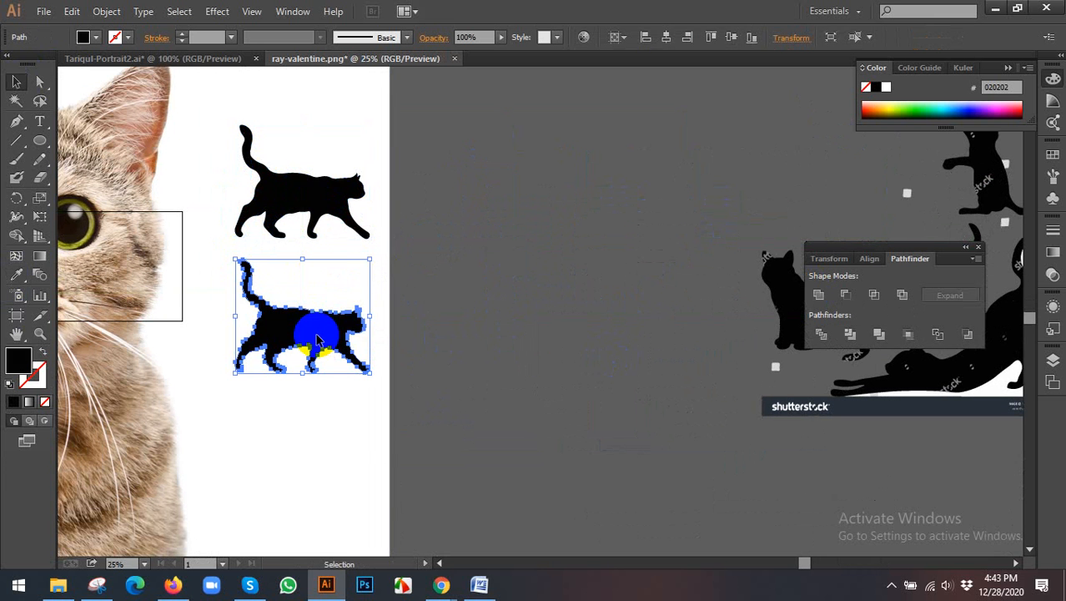
# Reflect the lower walking cat across the vertical axis.
pyautogui.rightClick(317, 333)
pyautogui.moveTo(466, 290)
pyautogui.click(544, 345)
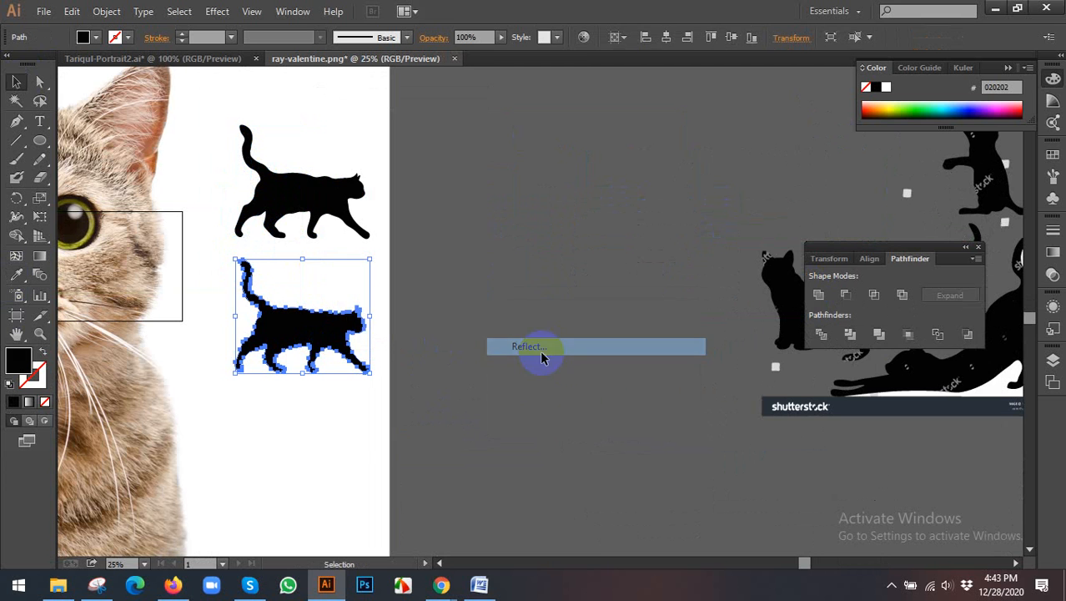
pyautogui.click(851, 468)
pyautogui.click(602, 381)
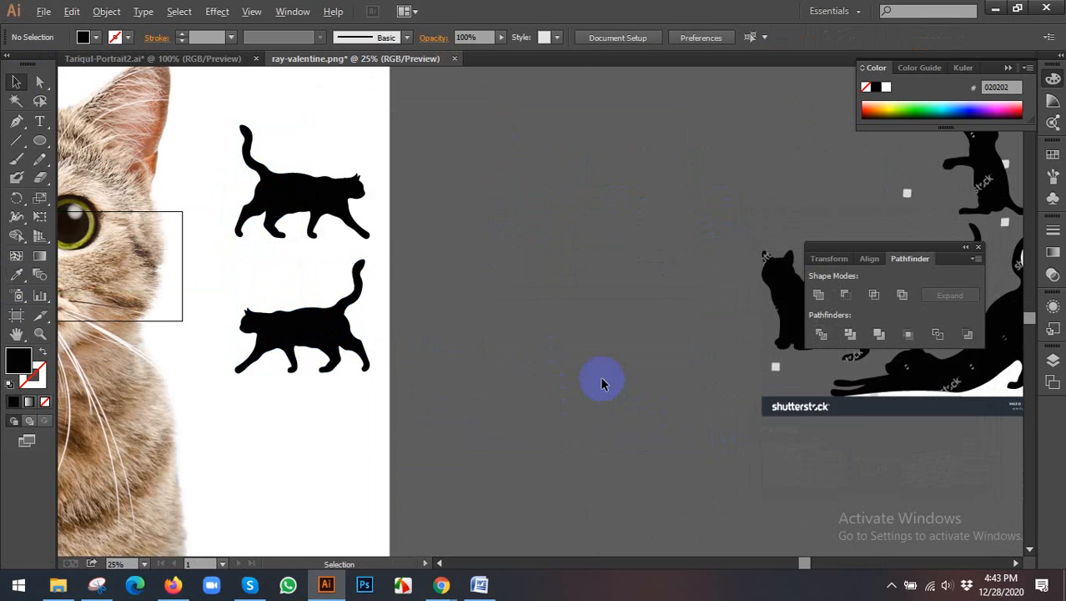
# Delete both walking cat silhouettes near the cat photo.
pyautogui.scroll(-1, 604, 379)
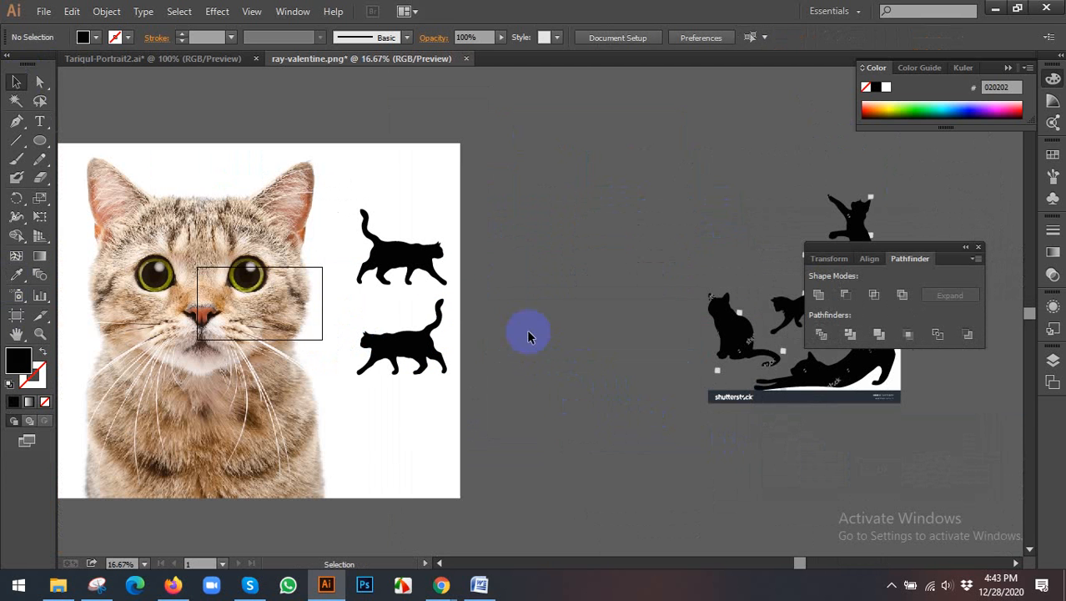
pyautogui.moveTo(394, 207); pyautogui.dragTo(443, 385)
pyautogui.click(395, 240)
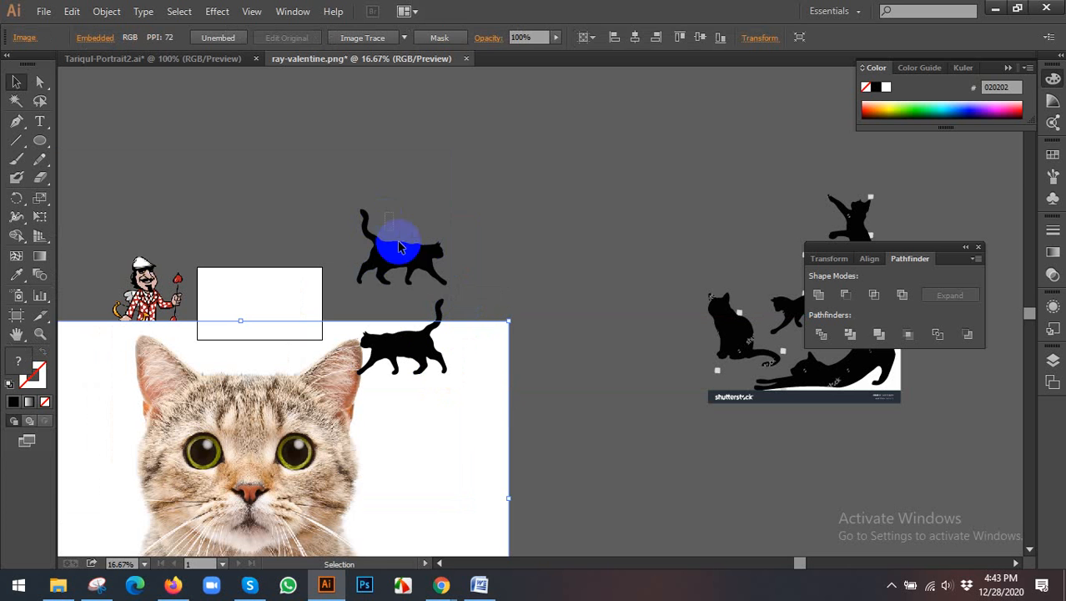
pyautogui.press('Delete')
pyautogui.click(407, 360)
pyautogui.press('Delete')
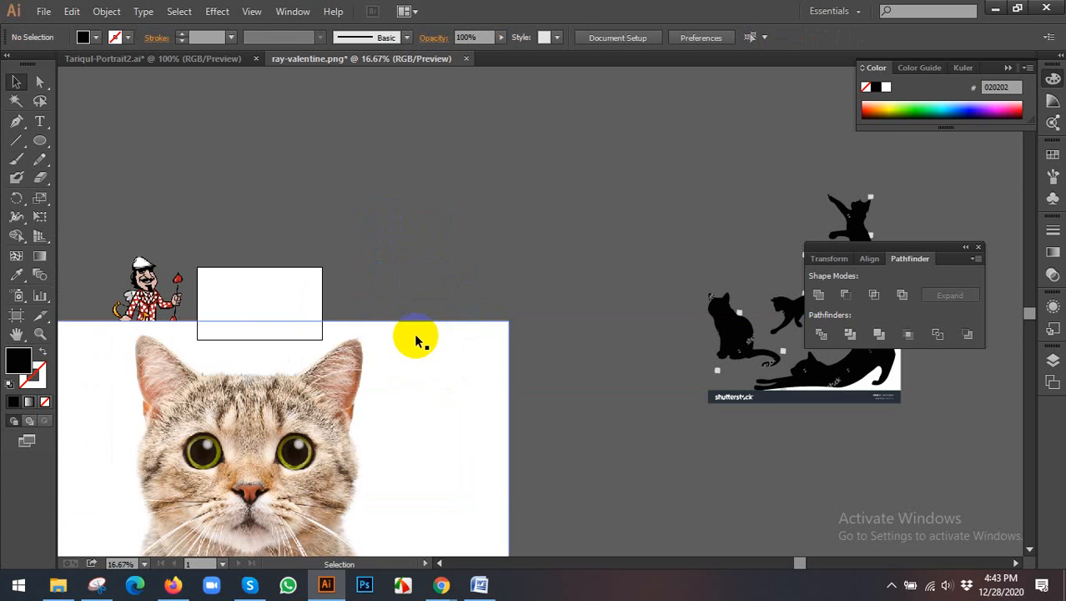
# Move the cat photo into the empty space below the artboard, clear of the character and the silhouettes.
pyautogui.scroll(-2, 561, 247)
pyautogui.scroll(-1, 454, 302)
pyautogui.moveTo(397, 360); pyautogui.dragTo(458, 312)
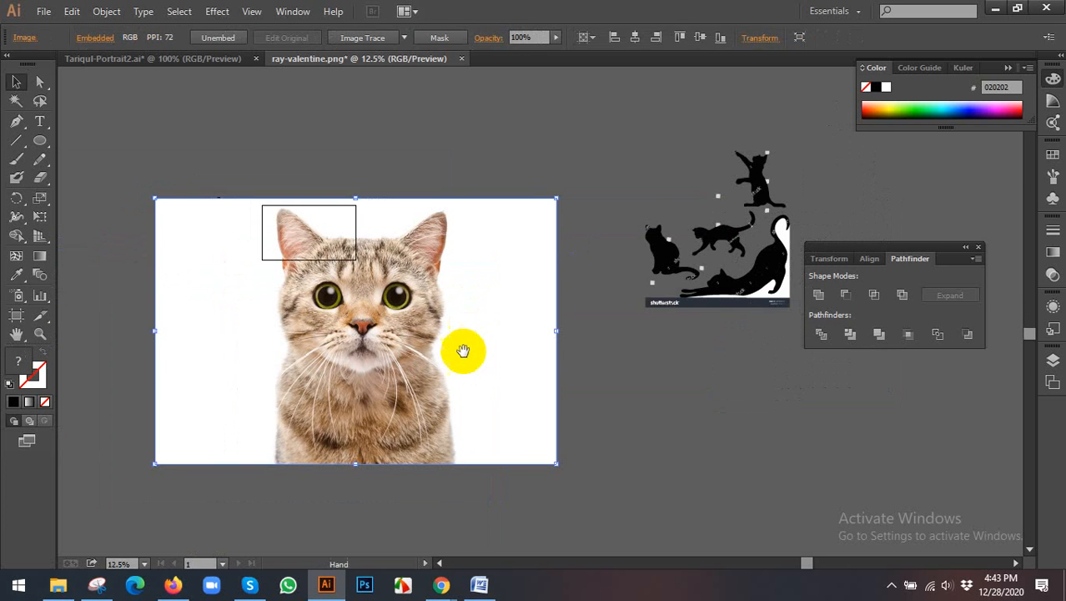
pyautogui.scroll(-3, 455, 309)
pyautogui.moveTo(383, 234); pyautogui.dragTo(524, 346)
pyautogui.scroll(-2, 524, 345)
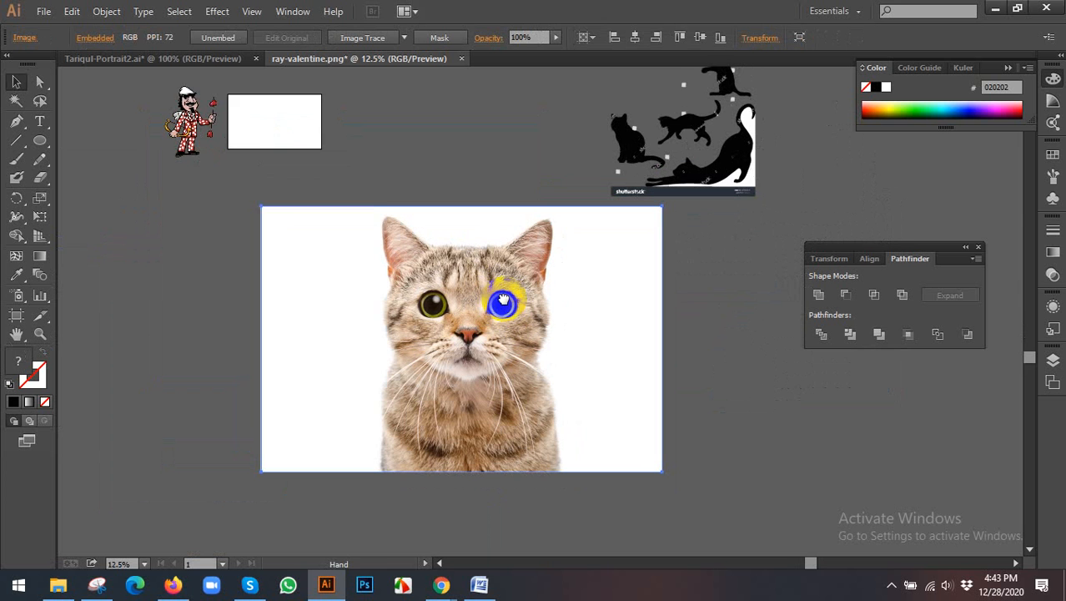
pyautogui.moveTo(476, 315); pyautogui.dragTo(409, 315)
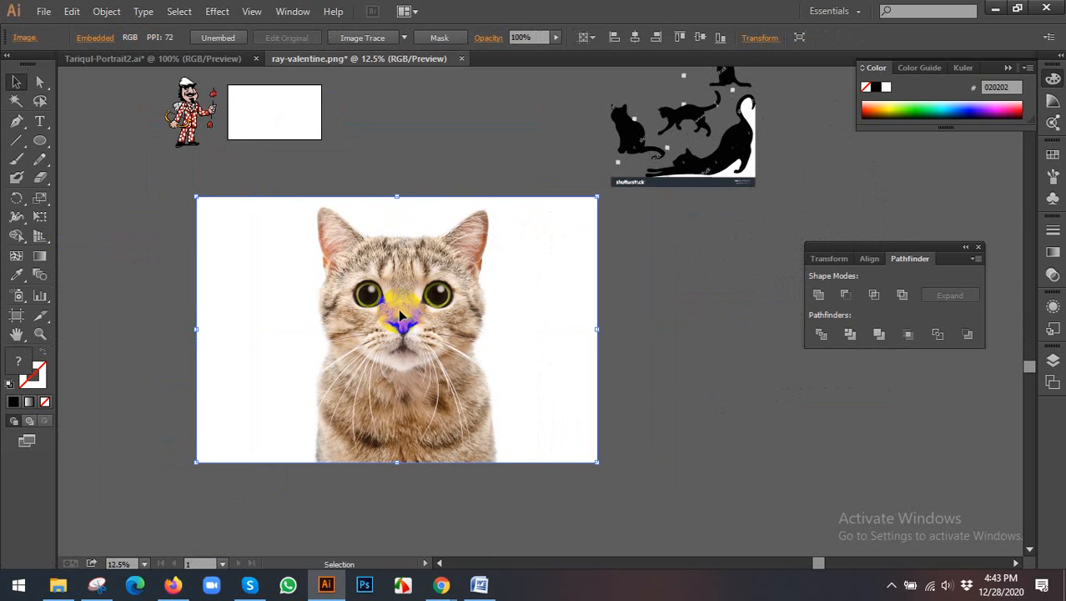
# Image Trace the cat photo with the Low Fidelity Photo preset and deselect it.
pyautogui.click(409, 44)
pyautogui.click(419, 116)
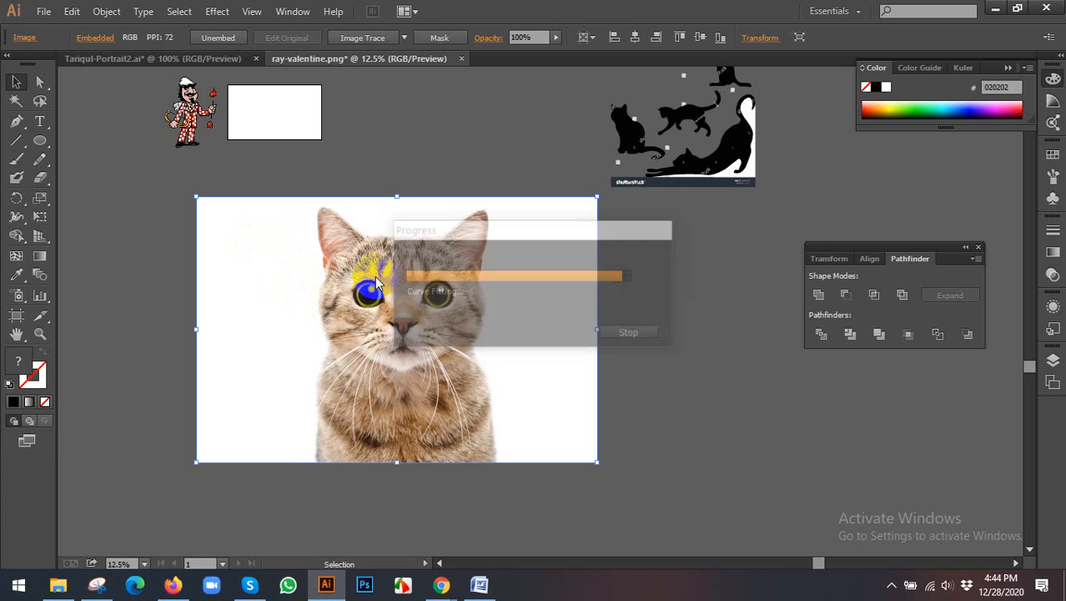
pyautogui.hotkey('ctrl', 'shift', 'a')
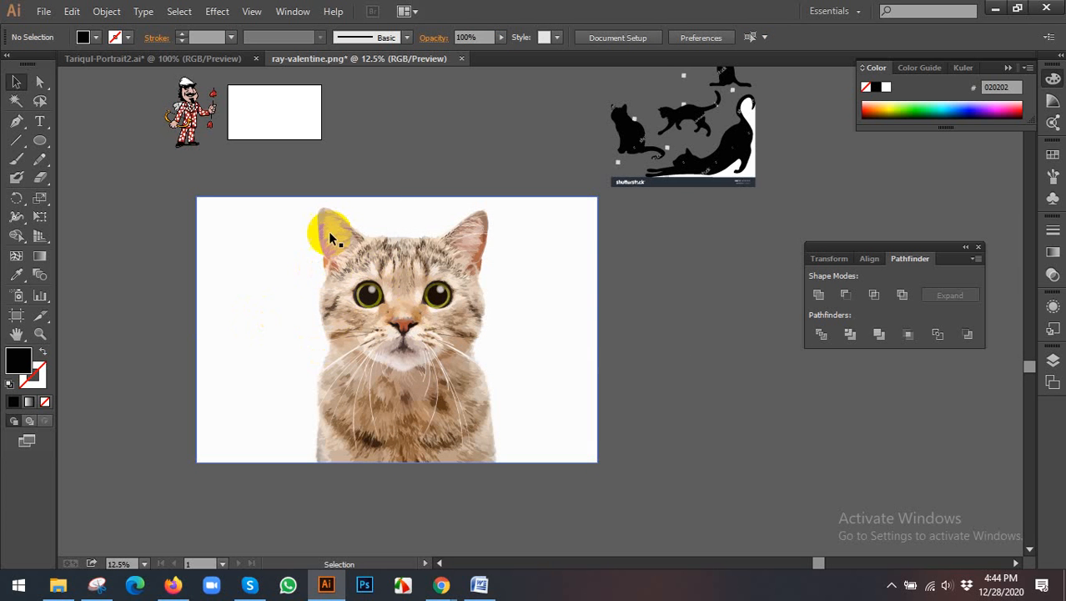
# Expand the traced cat photo into editable vector paths.
pyautogui.click(540, 218)
pyautogui.rightClick(540, 218)
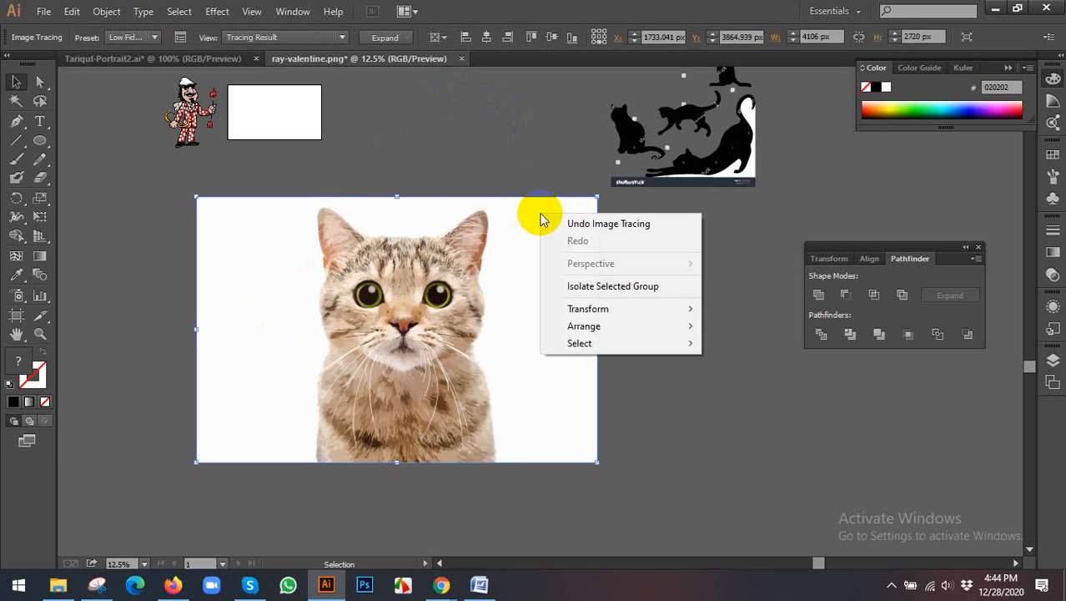
pyautogui.click(282, 208)
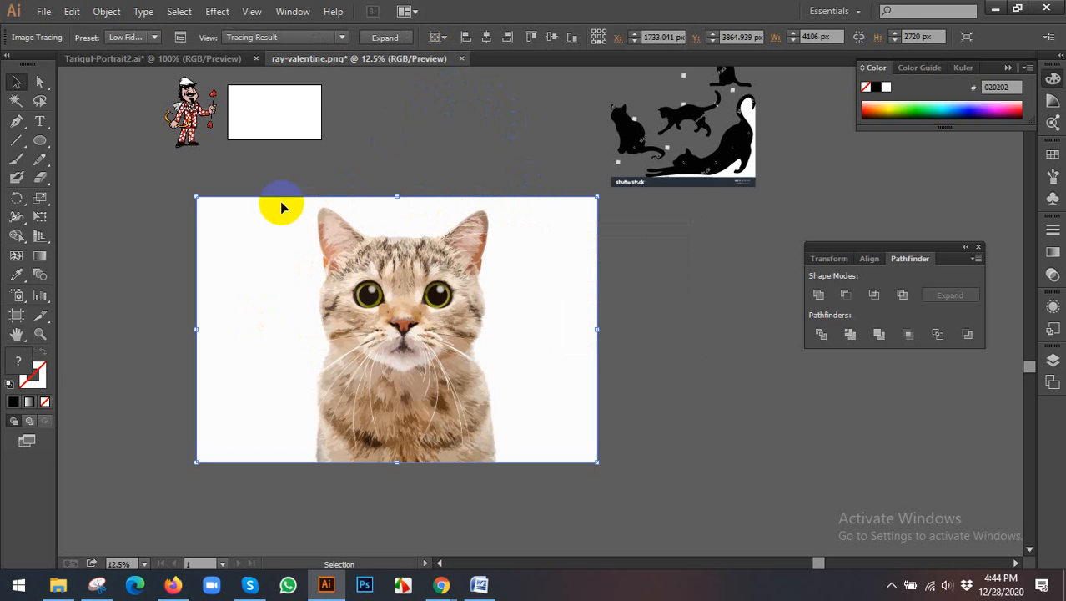
pyautogui.click(384, 37)
# Ungroup the expanded cat tracing and delete the white background shape around the cat.
pyautogui.rightClick(540, 230)
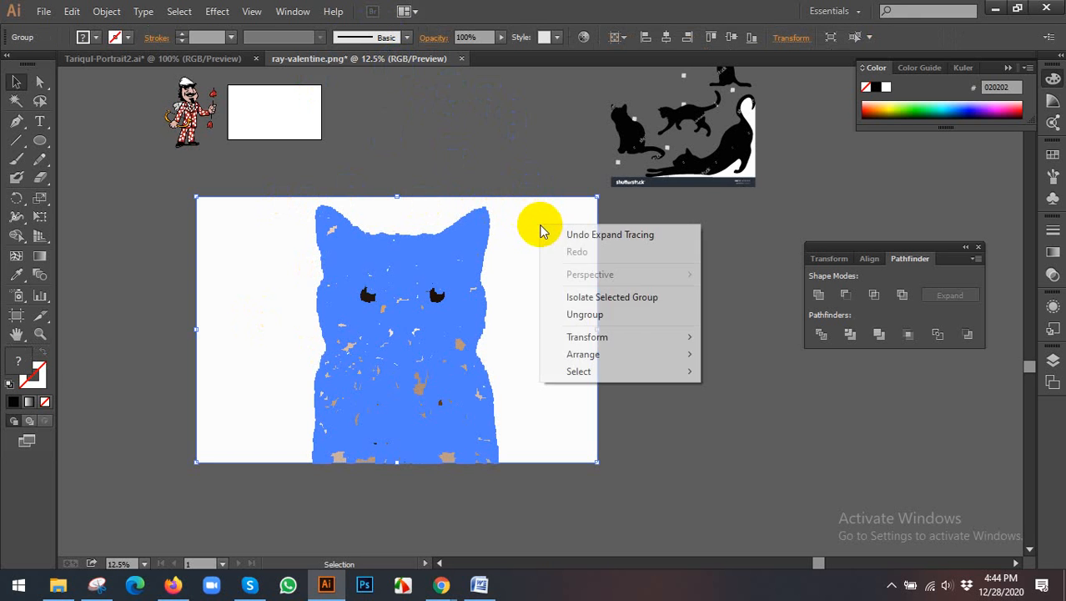
pyautogui.click(585, 314)
pyautogui.click(538, 272)
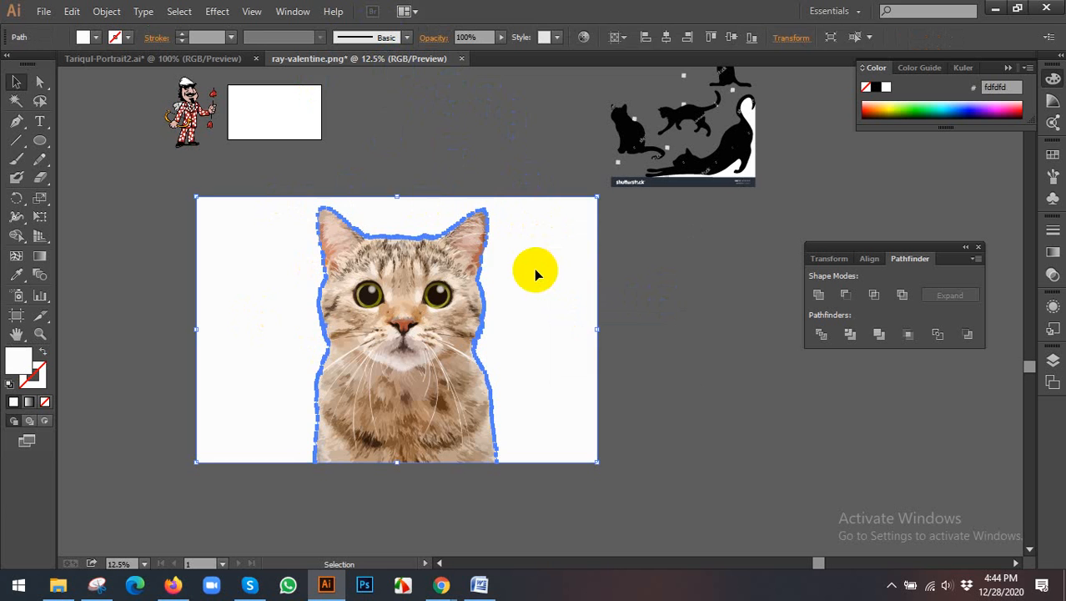
pyautogui.press('Delete')
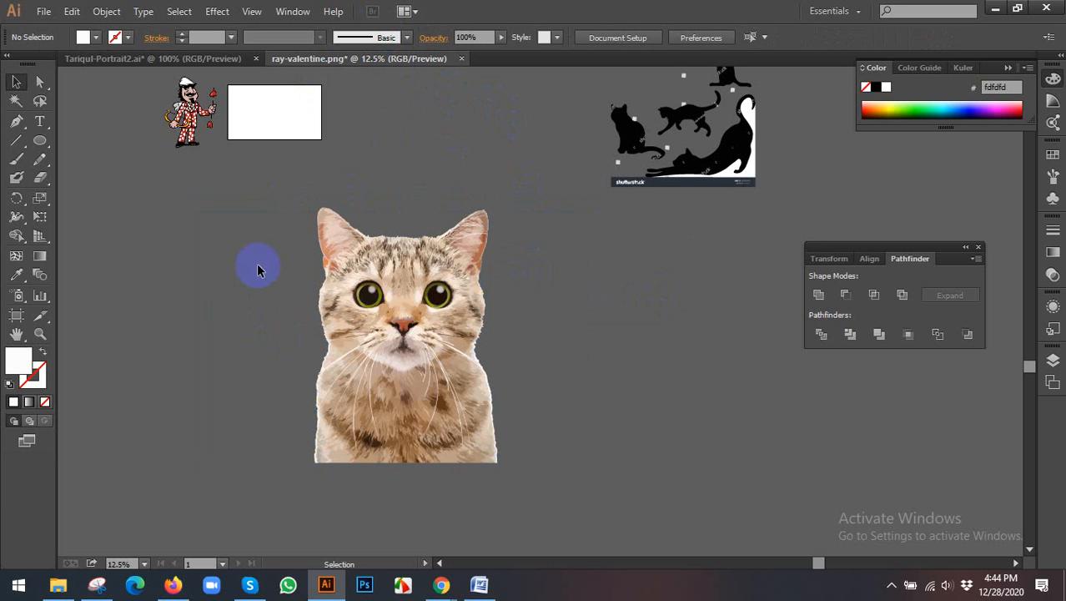
# Group all the remaining cat paths and scale the group down proportionally about its centre to a small fraction of its size.
pyautogui.moveTo(259, 208)
pyautogui.mouseDown()
pyautogui.moveTo(500, 429)
pyautogui.moveTo(541, 501)
pyautogui.mouseUp()
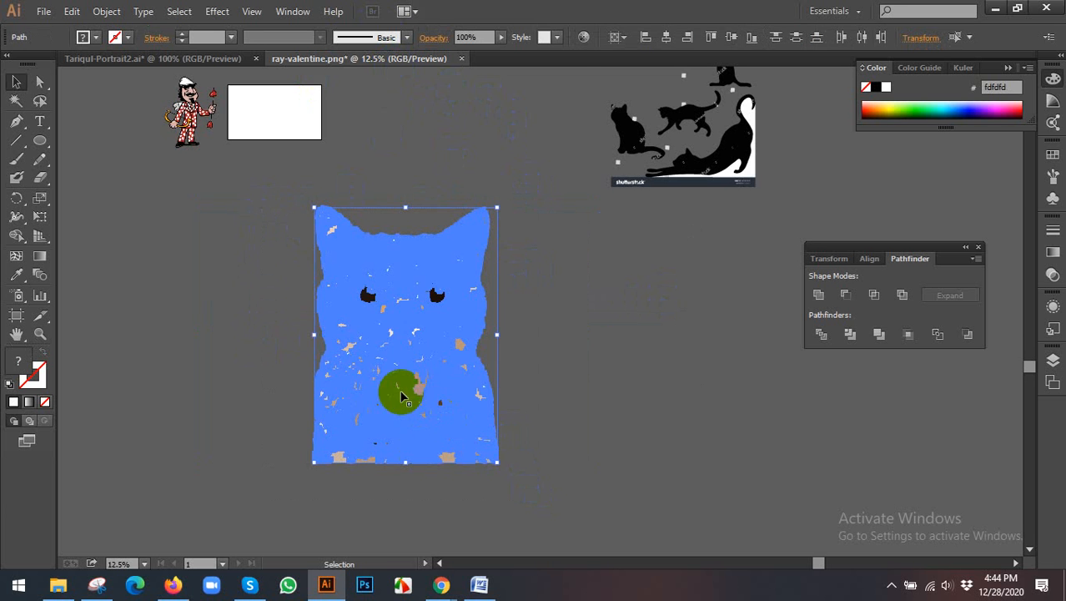
pyautogui.click(400, 391)
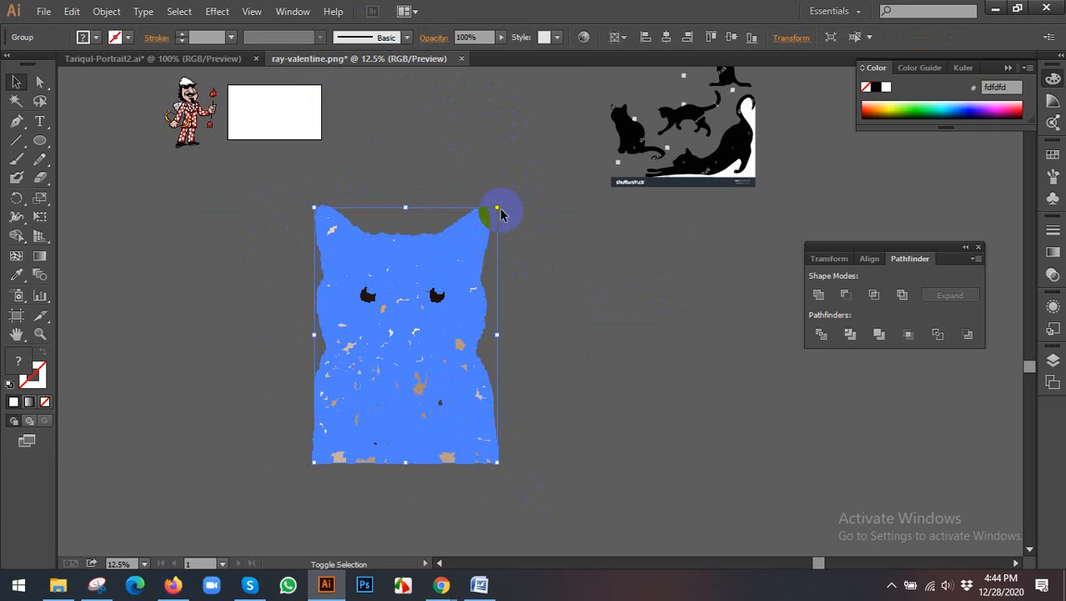
pyautogui.moveTo(498, 208); pyautogui.dragTo(493, 319)
pyautogui.click(440, 333)
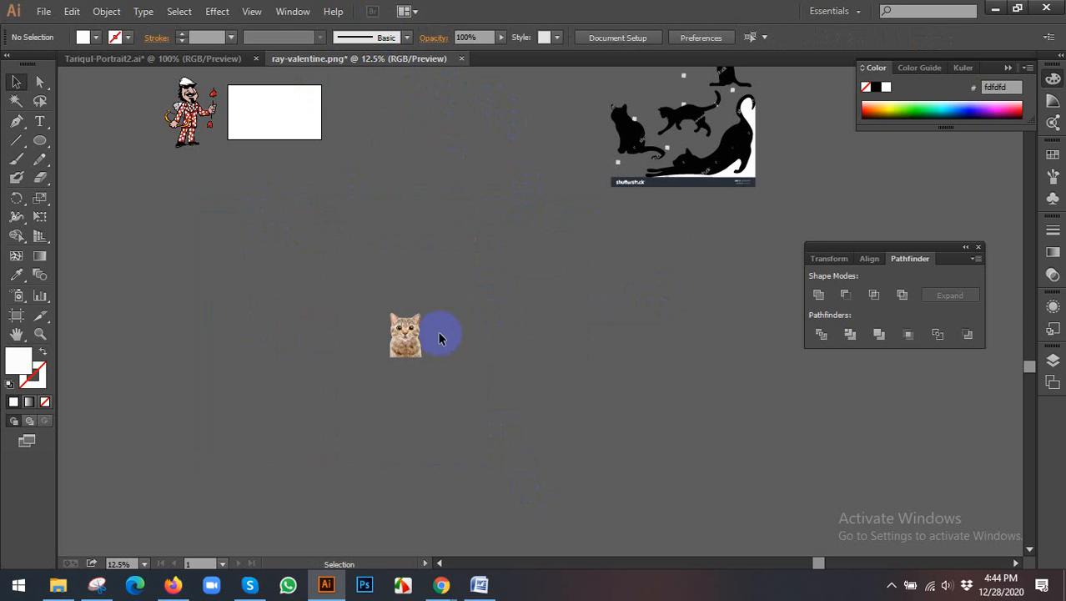
# Move the small traced cat onto the white artboard beside the character.
pyautogui.moveTo(410, 354); pyautogui.dragTo(280, 117)
pyautogui.scroll(1, 489, 334)
pyautogui.scroll(3, 421, 335)
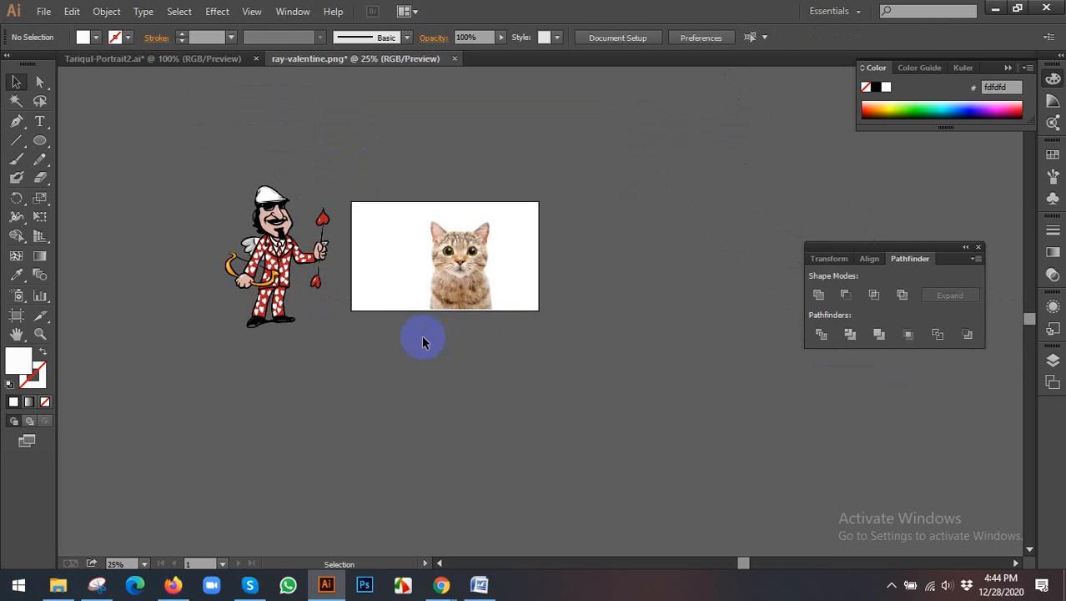
# Examine the traced cat's face, whiskers and fur edges up close and check that it selects as a single group.
pyautogui.click(460, 233)
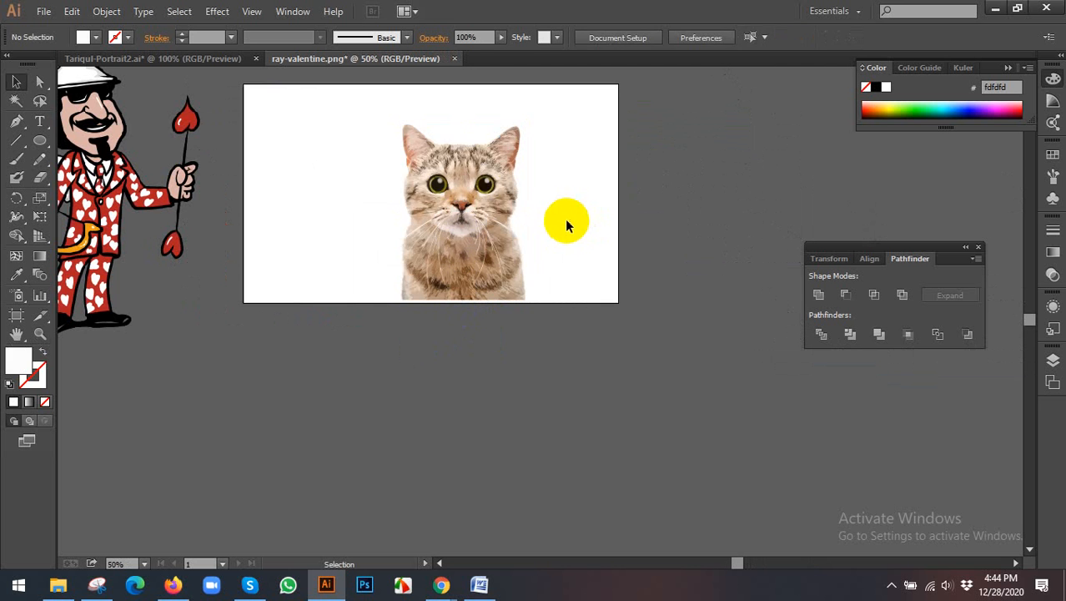
pyautogui.scroll(2, 468, 219)
pyautogui.click(651, 208)
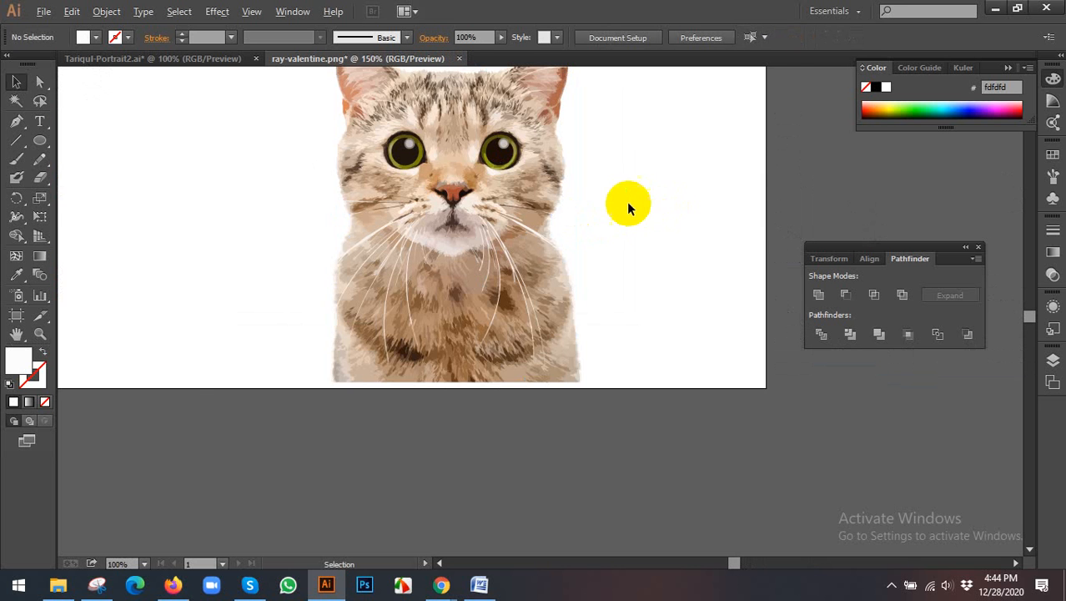
pyautogui.scroll(2, 626, 202)
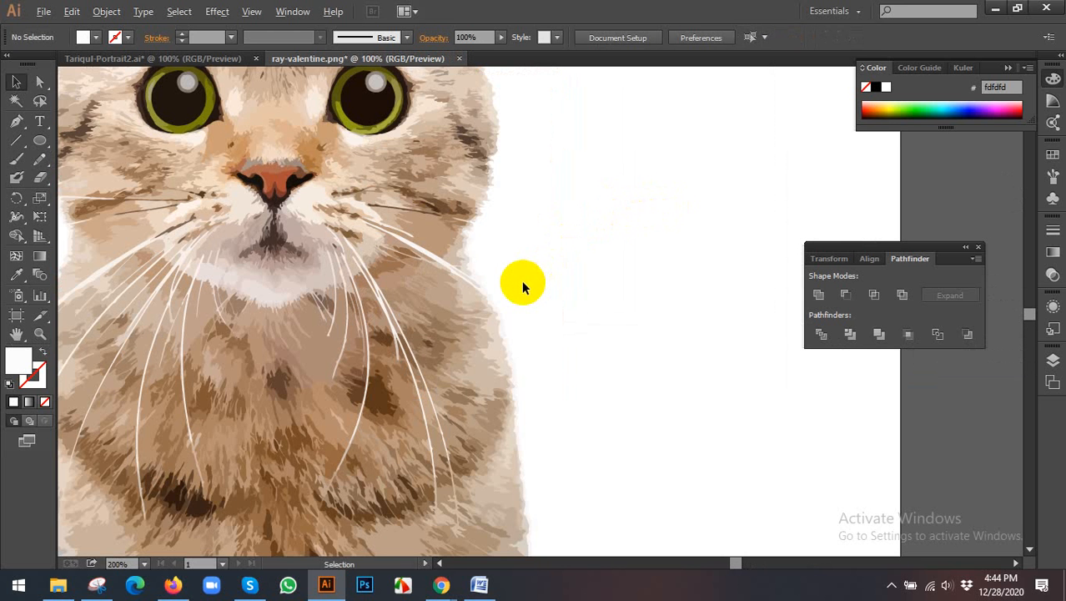
pyautogui.scroll(-3, 551, 274)
pyautogui.doubleClick(470, 259)
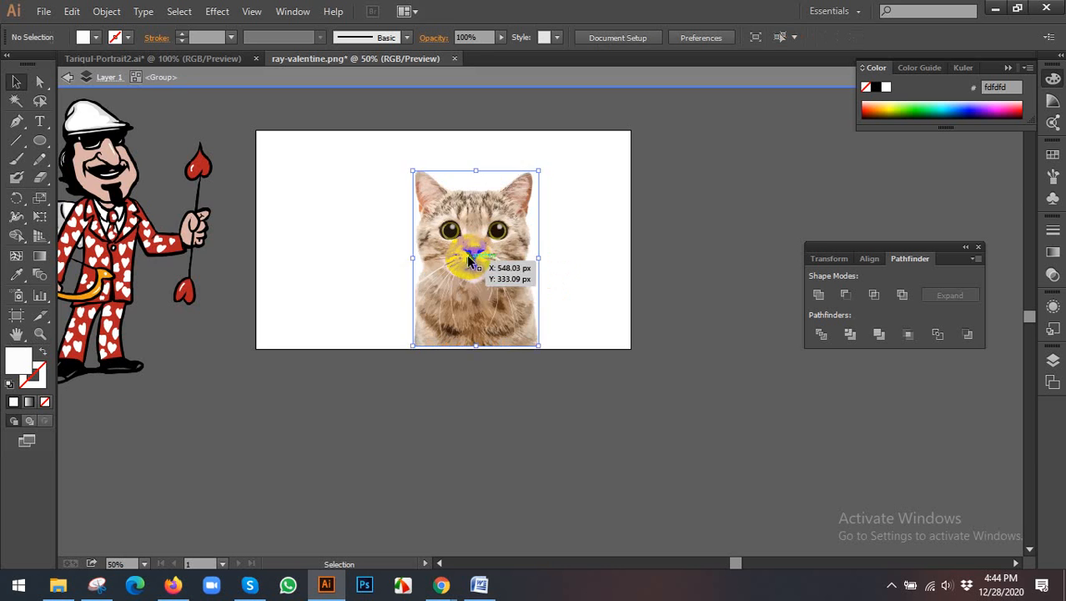
pyautogui.doubleClick(564, 368)
pyautogui.click(482, 265)
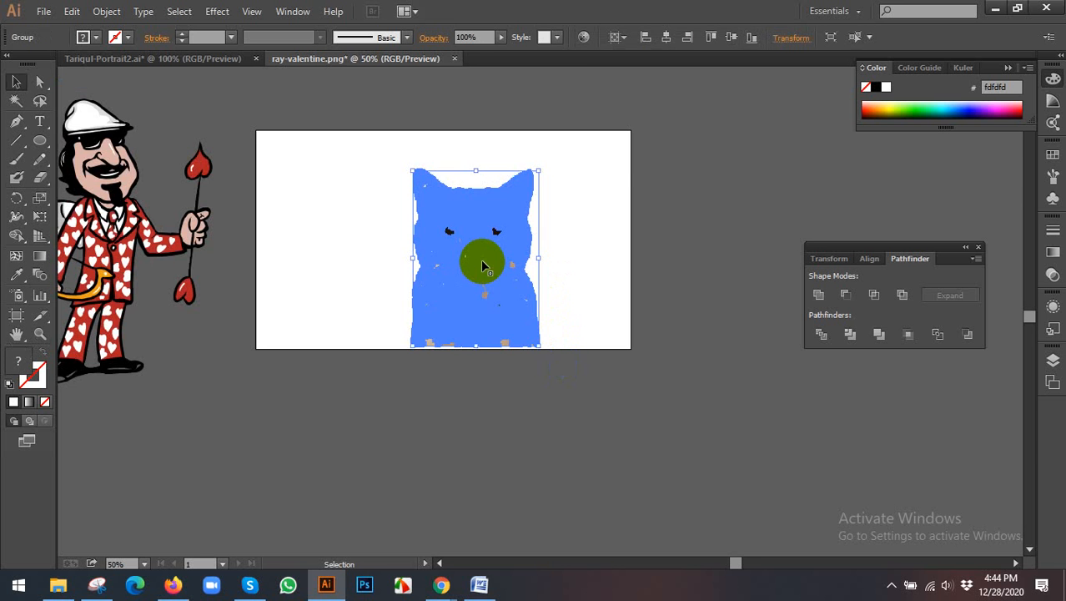
pyautogui.scroll(-2, 481, 259)
pyautogui.click(477, 343)
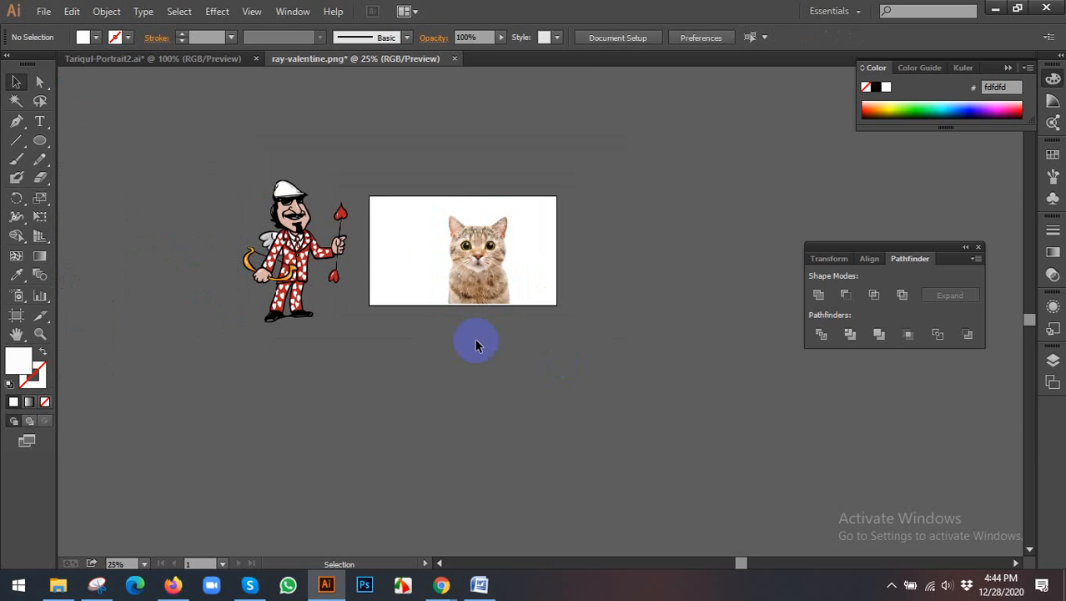
# Delete the traced cat from the artboard and place a duplicate of the character image to the left of the original.
pyautogui.click(476, 257)
pyautogui.press('Delete')
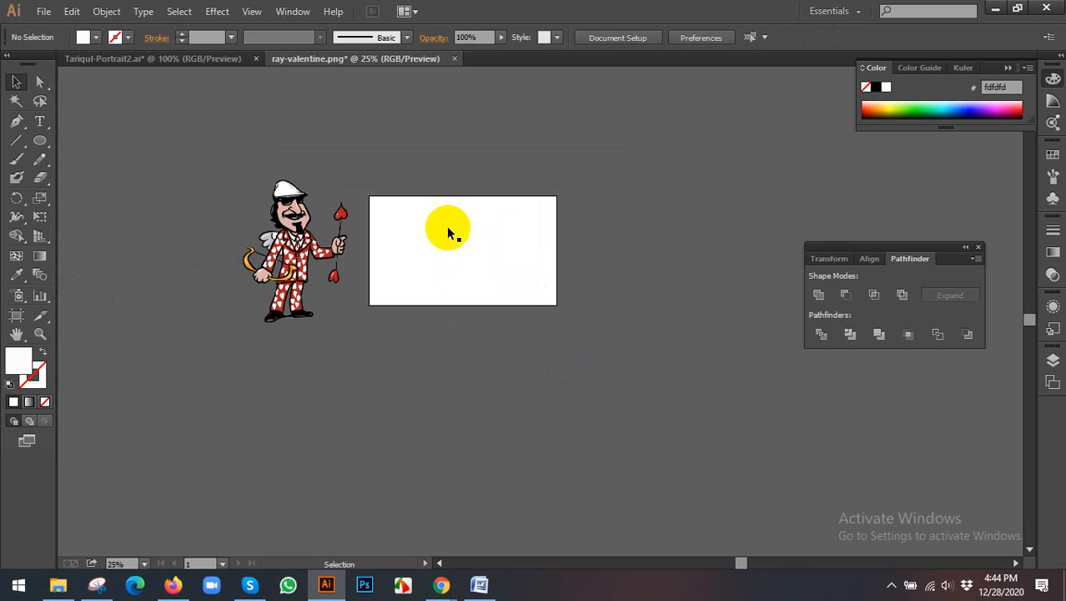
pyautogui.press('space')
pyautogui.moveTo(232, 249); pyautogui.dragTo(360, 251)
pyautogui.click(442, 257)
pyautogui.moveTo(443, 257); pyautogui.dragTo(250, 259)
pyautogui.scroll(3, 207, 243)
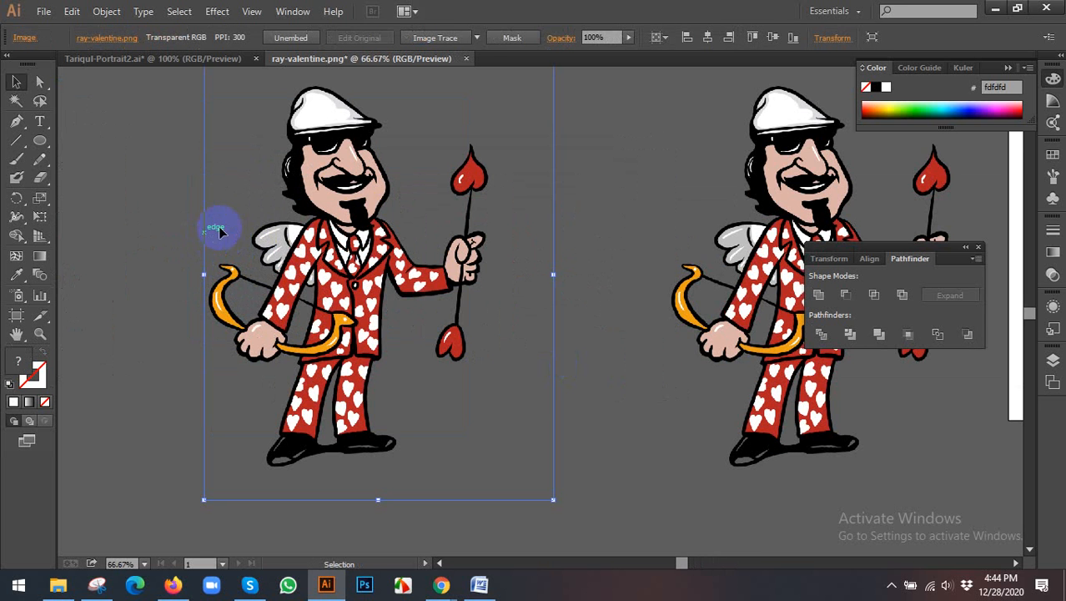
# Image Trace the duplicated character image with the Low Fidelity Photo preset.
pyautogui.scroll(1, 359, 240)
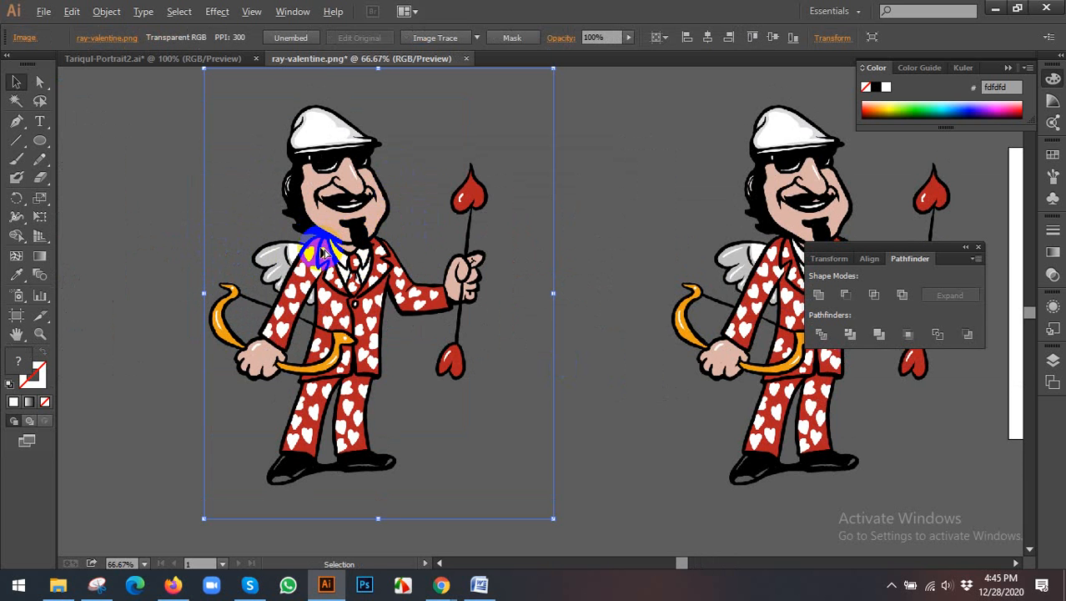
pyautogui.scroll(1, 321, 249)
pyautogui.scroll(3, 309, 245)
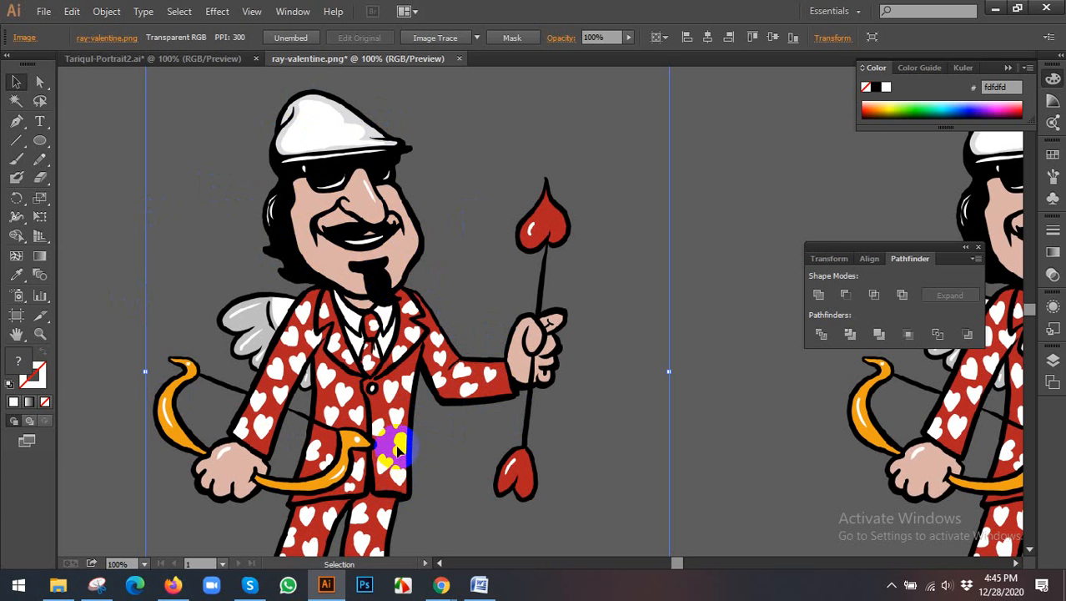
pyautogui.click(477, 38)
pyautogui.click(504, 112)
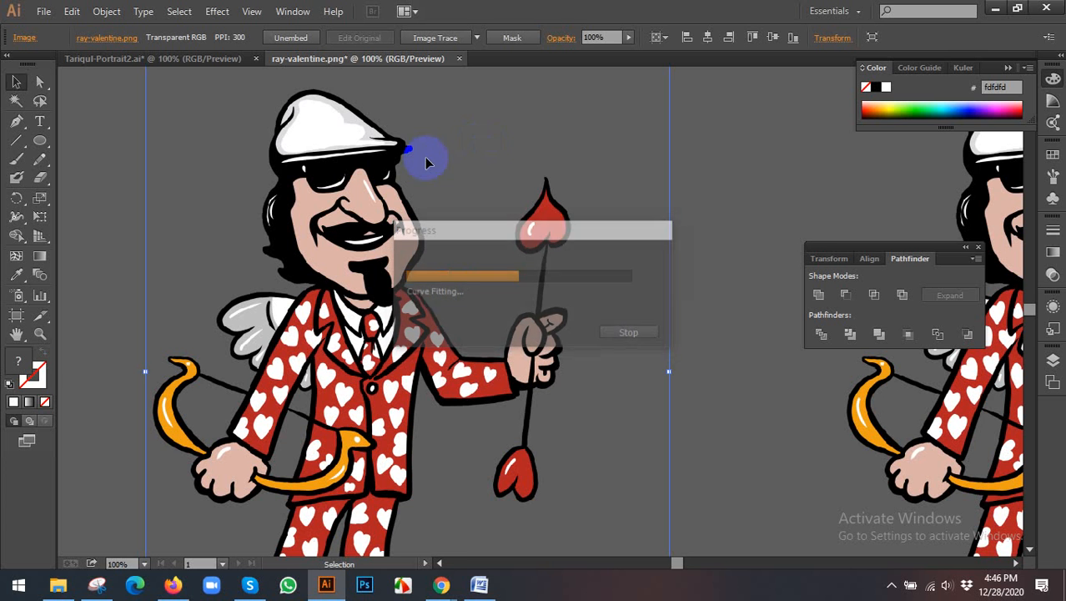
pyautogui.scroll(-1, 410, 189)
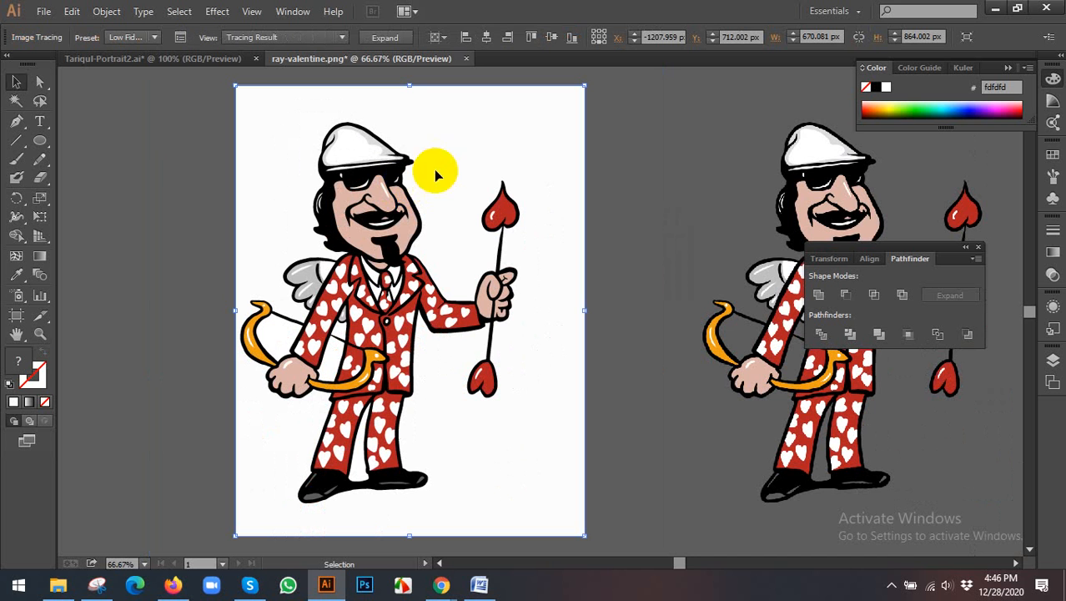
# Expand the character tracing into paths and ungroup it.
pyautogui.click(399, 38)
pyautogui.rightClick(495, 145)
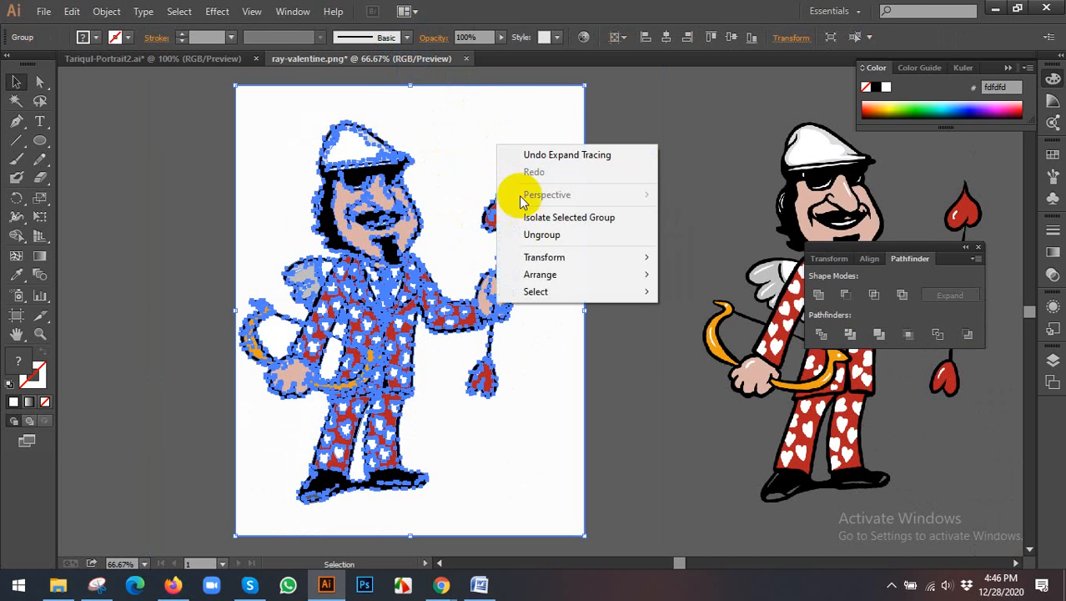
pyautogui.click(528, 233)
pyautogui.click(651, 210)
# Delete the large white background shape around the traced character.
pyautogui.click(556, 162)
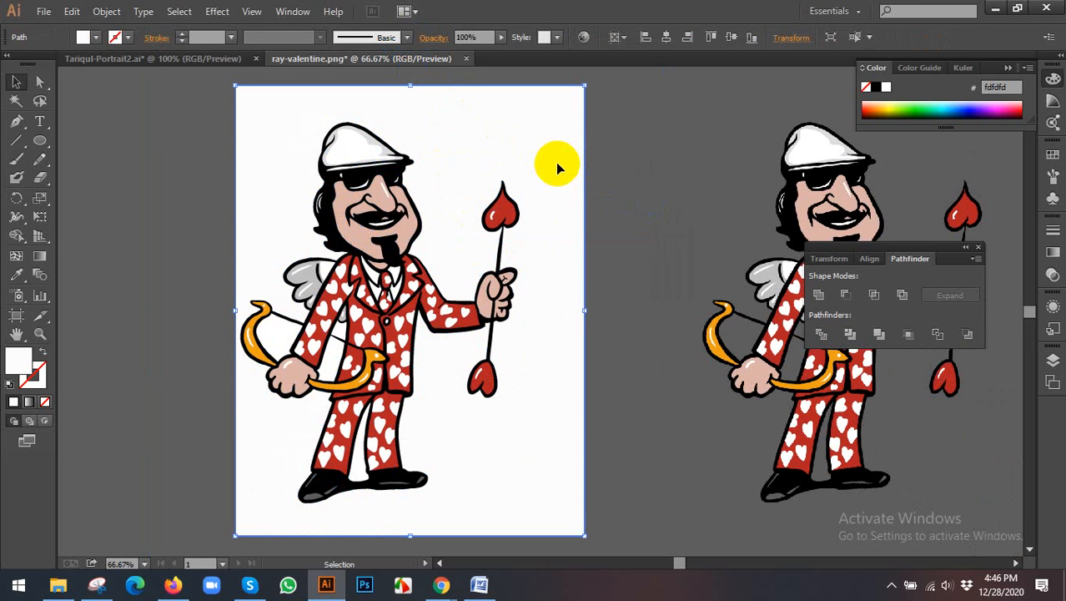
pyautogui.press('Delete')
pyautogui.moveTo(558, 168); pyautogui.dragTo(400, 210)
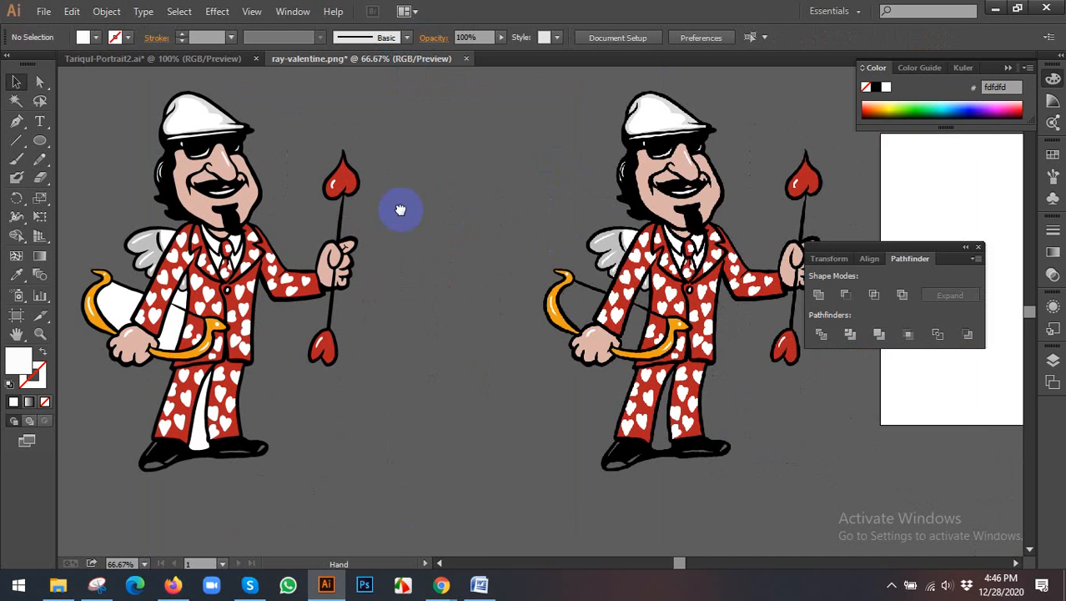
pyautogui.moveTo(142, 313); pyautogui.dragTo(221, 308)
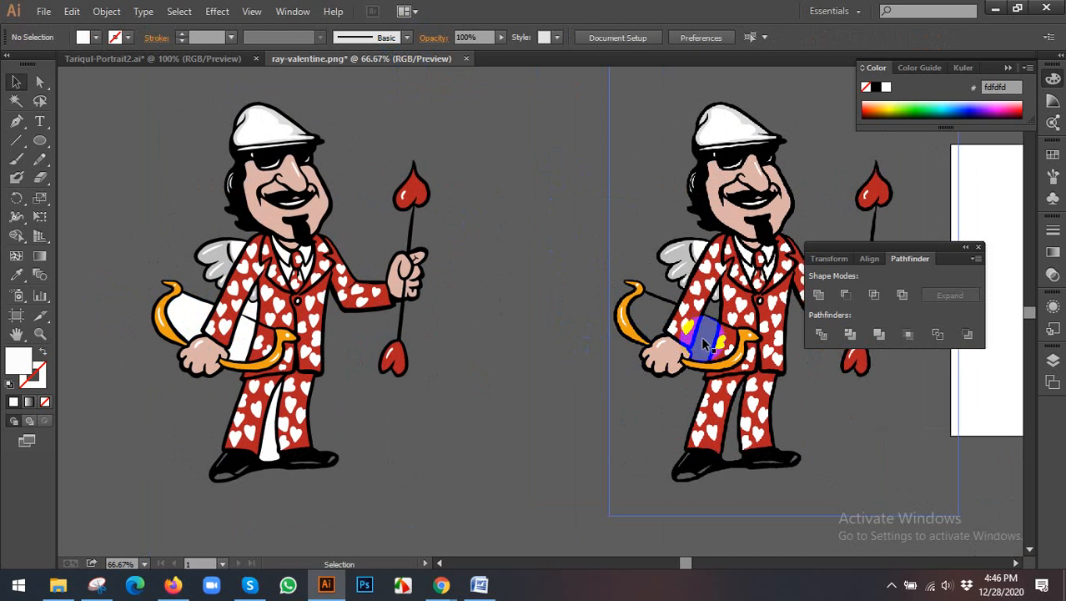
# Try moving the white background piece out of the character's bow, and undo the move.
pyautogui.moveTo(702, 336); pyautogui.dragTo(328, 359)
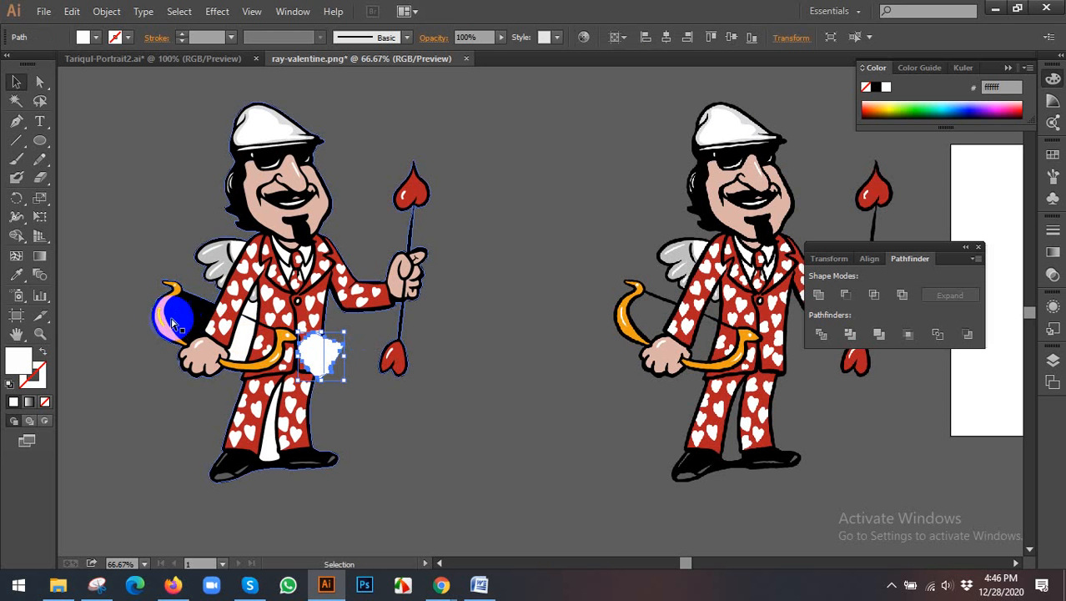
pyautogui.hotkey('ctrl', 'z')
pyautogui.click(117, 350)
# Select all the traced character's paths and remove the white area inside the bow with the Shape Builder tool.
pyautogui.scroll(-2, 121, 334)
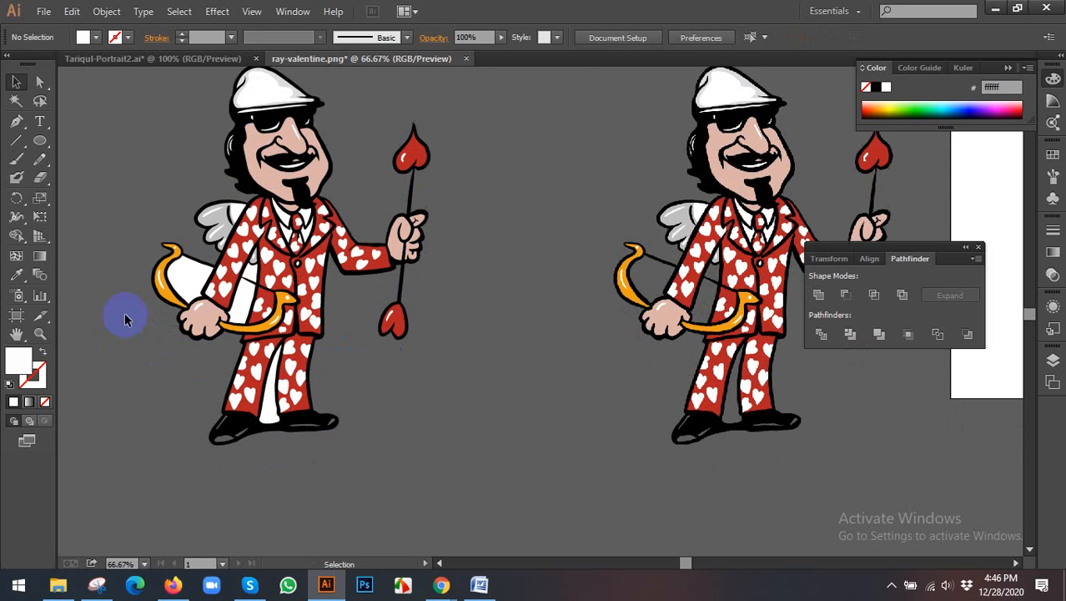
pyautogui.moveTo(114, 229)
pyautogui.mouseDown()
pyautogui.moveTo(419, 462)
pyautogui.moveTo(409, 461)
pyautogui.mouseUp()
pyautogui.scroll(2, 121, 367)
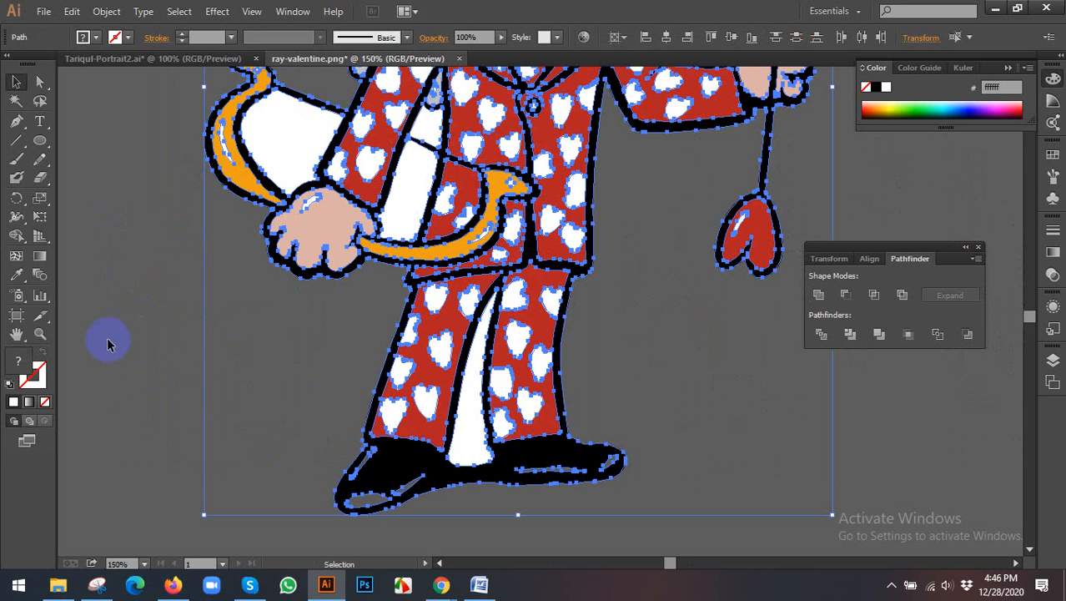
pyautogui.click(16, 236)
pyautogui.click(89, 242)
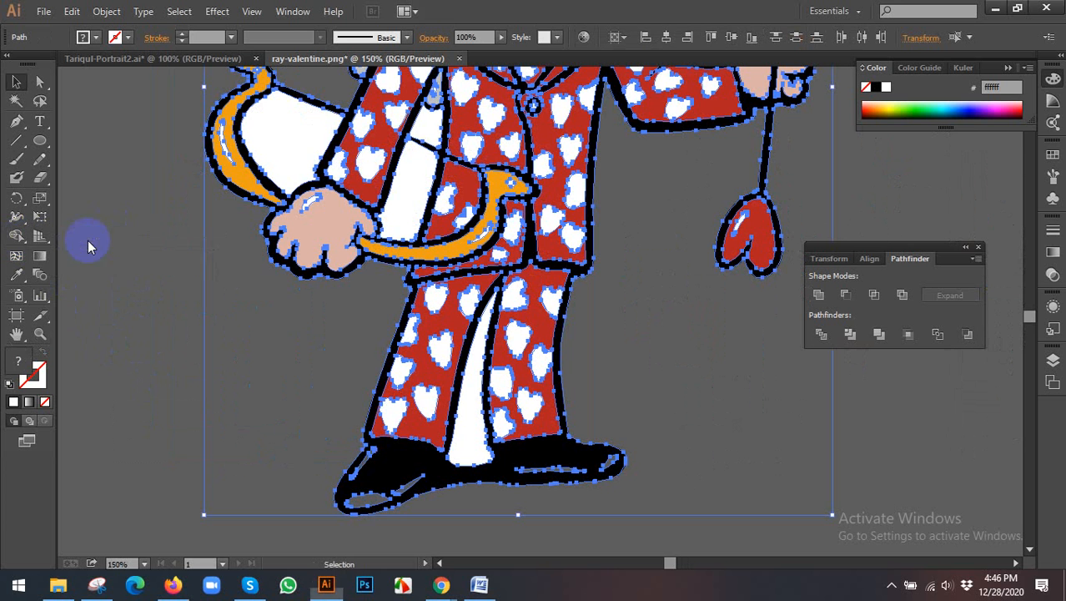
pyautogui.scroll(-2, 131, 281)
pyautogui.scroll(1, 166, 276)
pyautogui.press('alt')
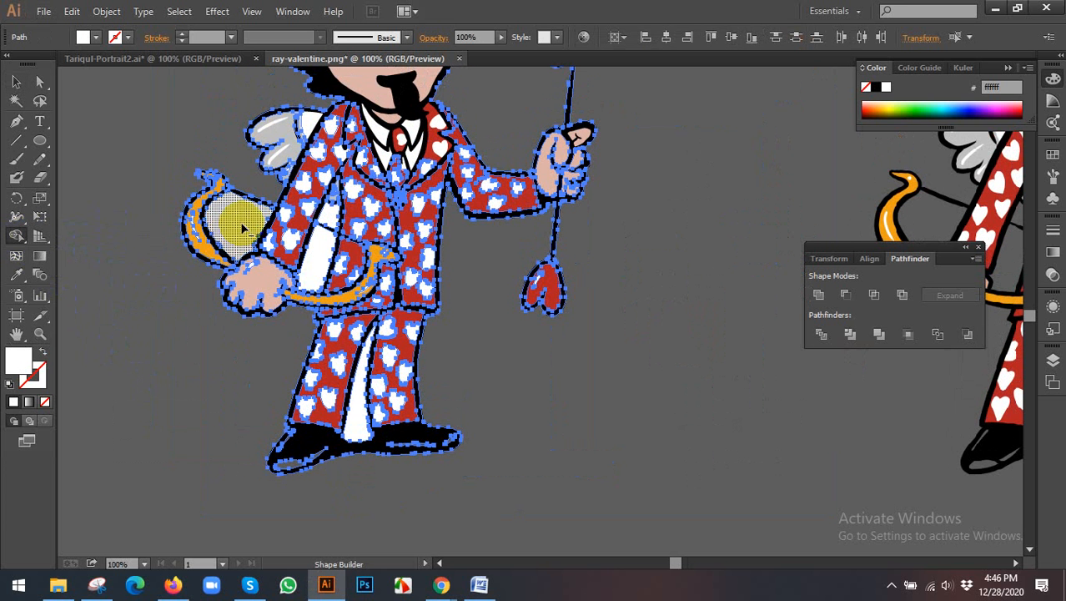
pyautogui.keyDown('alt'); pyautogui.click(242, 227); pyautogui.keyUp('alt')
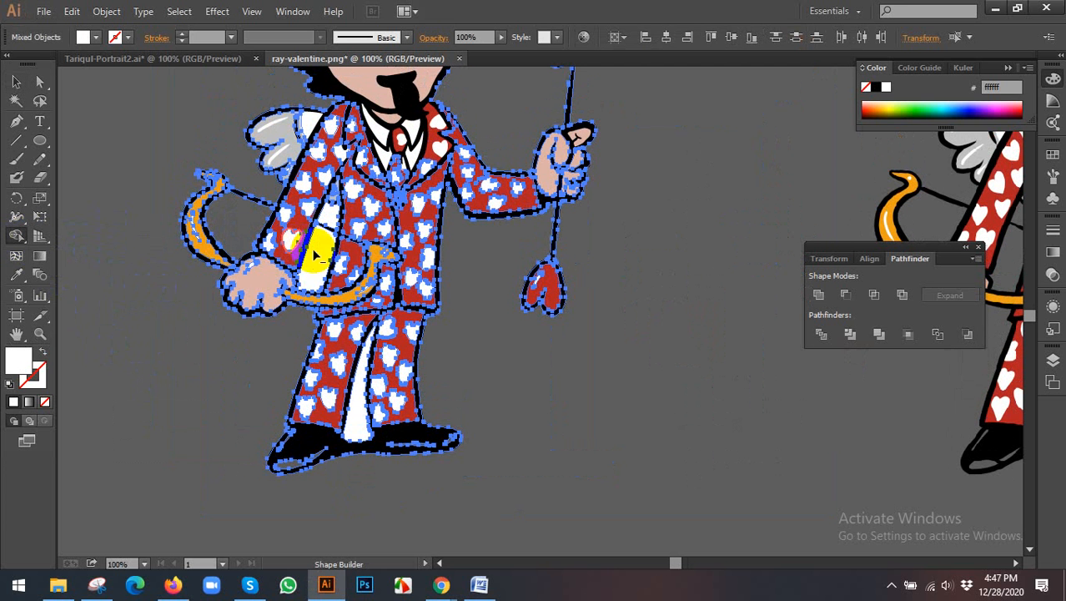
# Remove the white areas between the arm and the body and between the legs with the Shape Builder tool.
pyautogui.keyDown('alt'); pyautogui.click(327, 215); pyautogui.keyUp('alt')
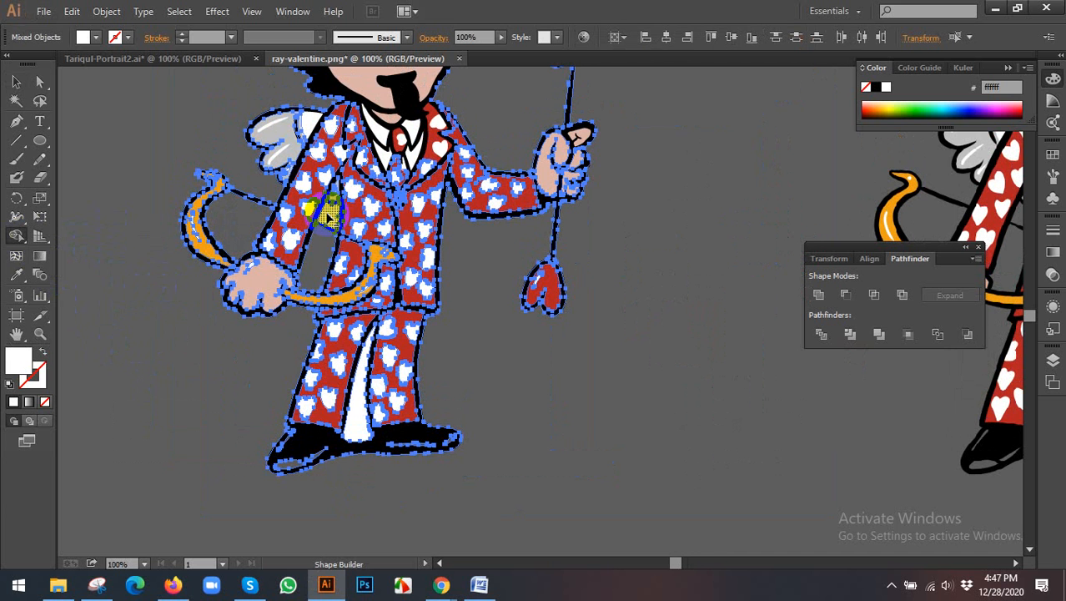
pyautogui.keyDown('alt'); pyautogui.click(332, 216); pyautogui.keyUp('alt')
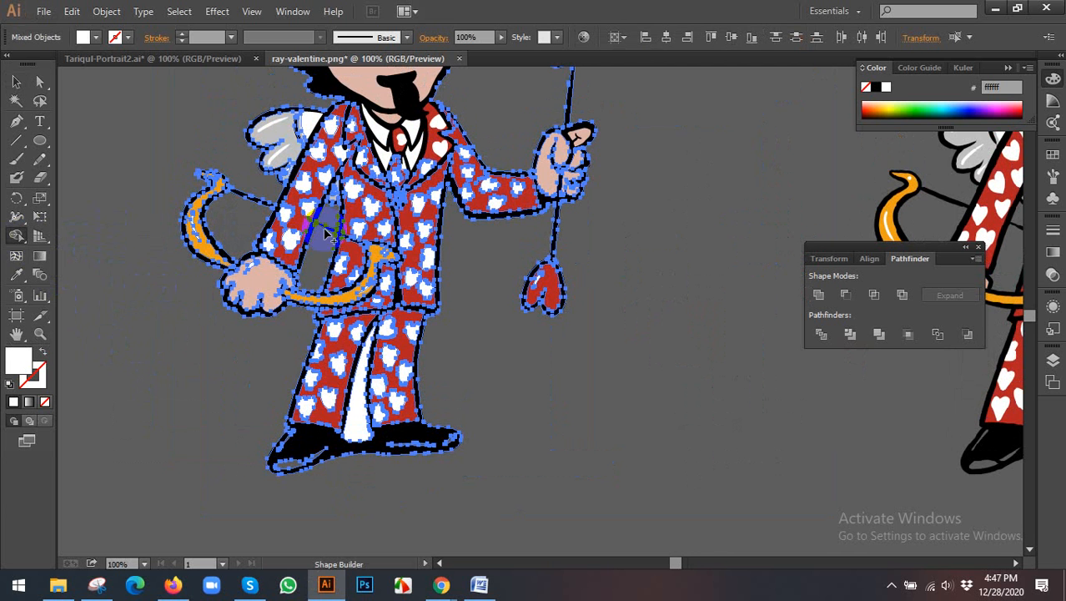
pyautogui.keyDown('alt'); pyautogui.click(360, 414); pyautogui.keyUp('alt')
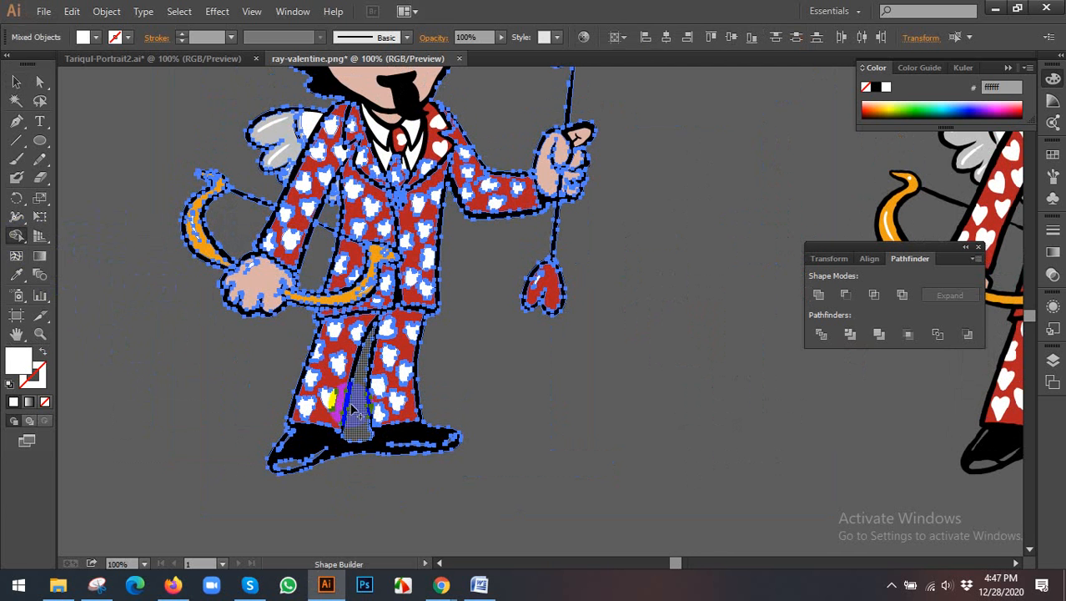
pyautogui.press('v')
pyautogui.click(572, 423)
pyautogui.hotkey('ctrl', '-')
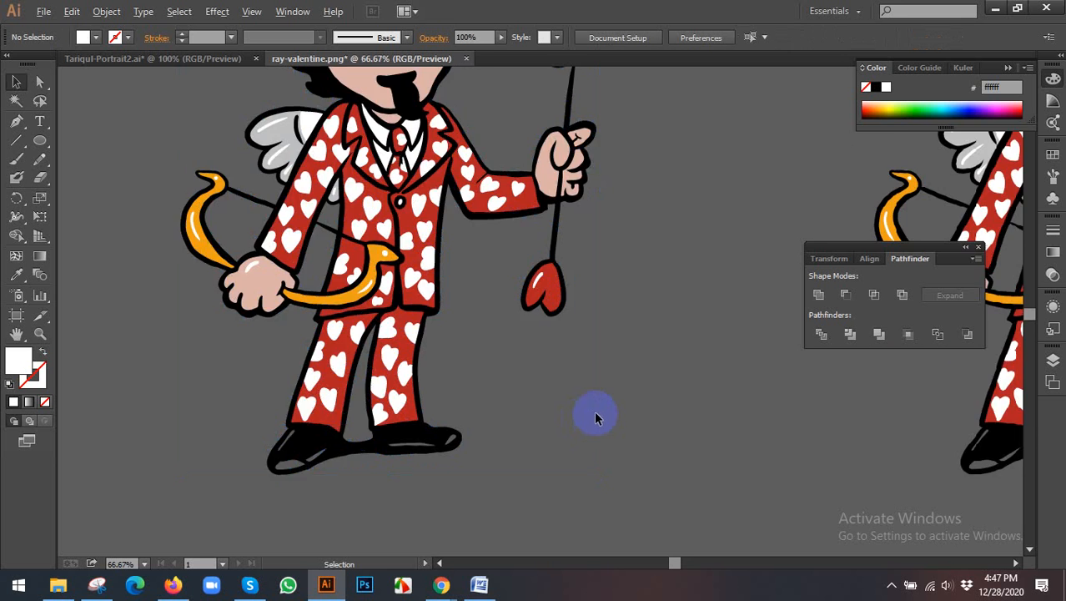
# Compare the cleaned traced character with the original image, checking its outlines and gaps up close.
pyautogui.moveTo(636, 405); pyautogui.dragTo(405, 457)
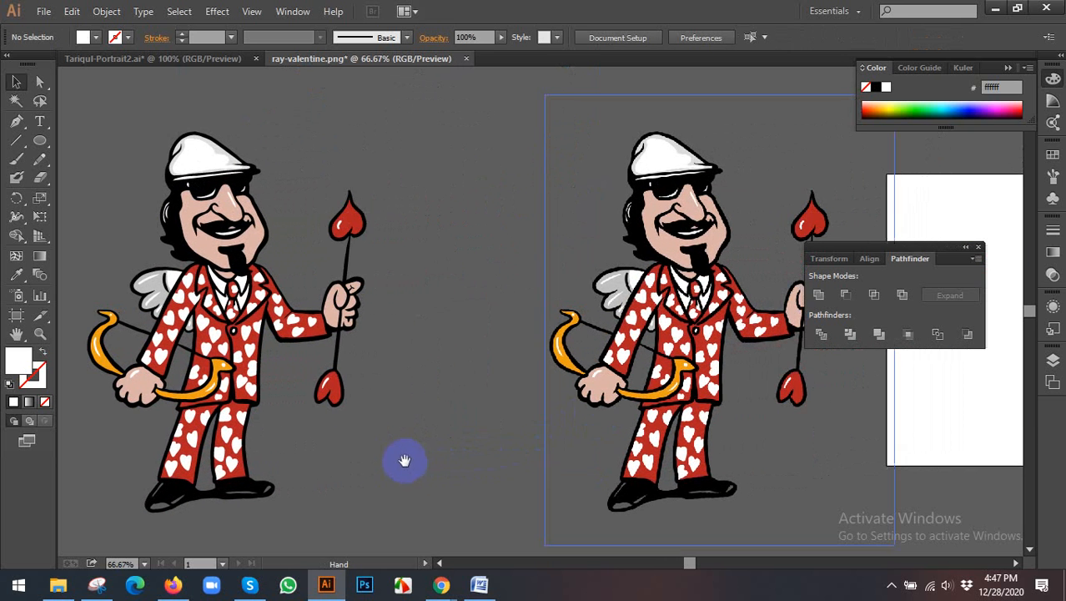
pyautogui.hotkey('ctrl', '-')
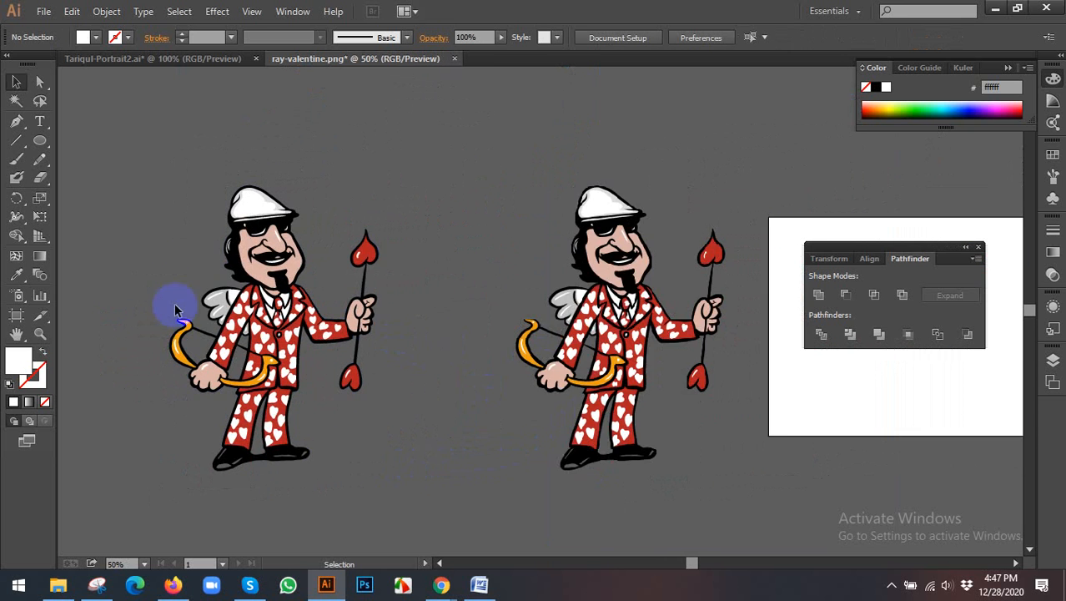
pyautogui.scroll(3, 167, 292)
pyautogui.scroll(-2, 331, 267)
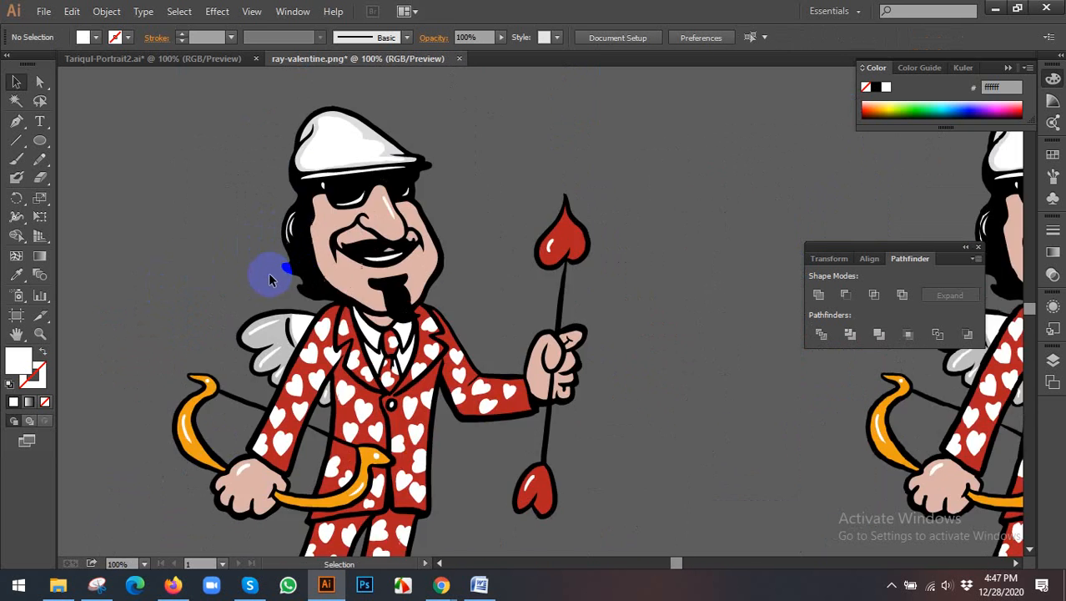
pyautogui.scroll(-3, 362, 329)
pyautogui.scroll(-1, 550, 361)
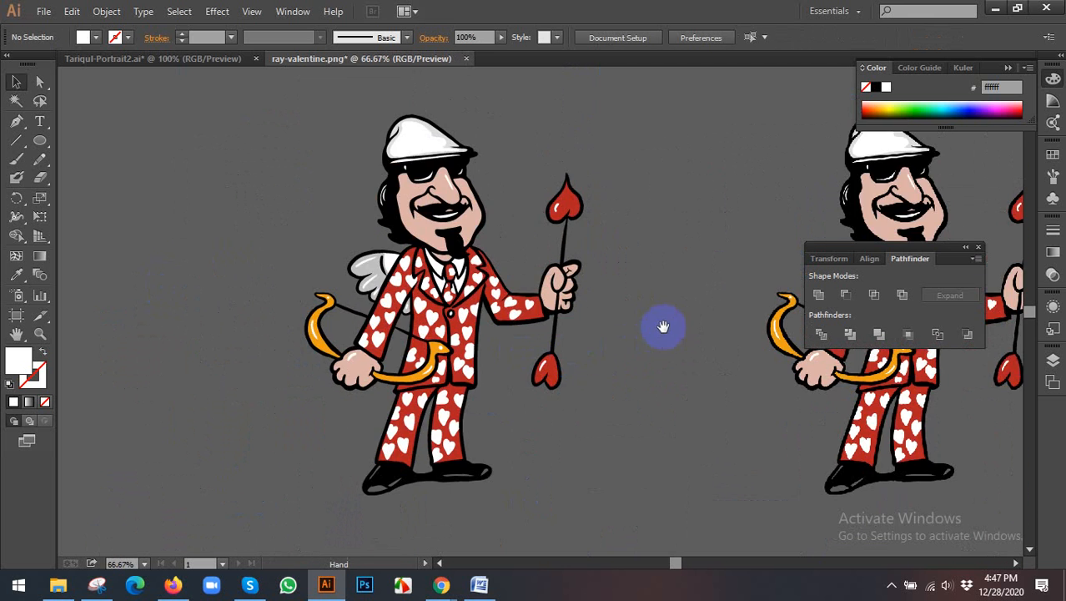
# Try moving the original character image closer to the traced one, and undo the move.
pyautogui.moveTo(661, 326); pyautogui.dragTo(505, 376)
pyautogui.moveTo(678, 360); pyautogui.dragTo(534, 364)
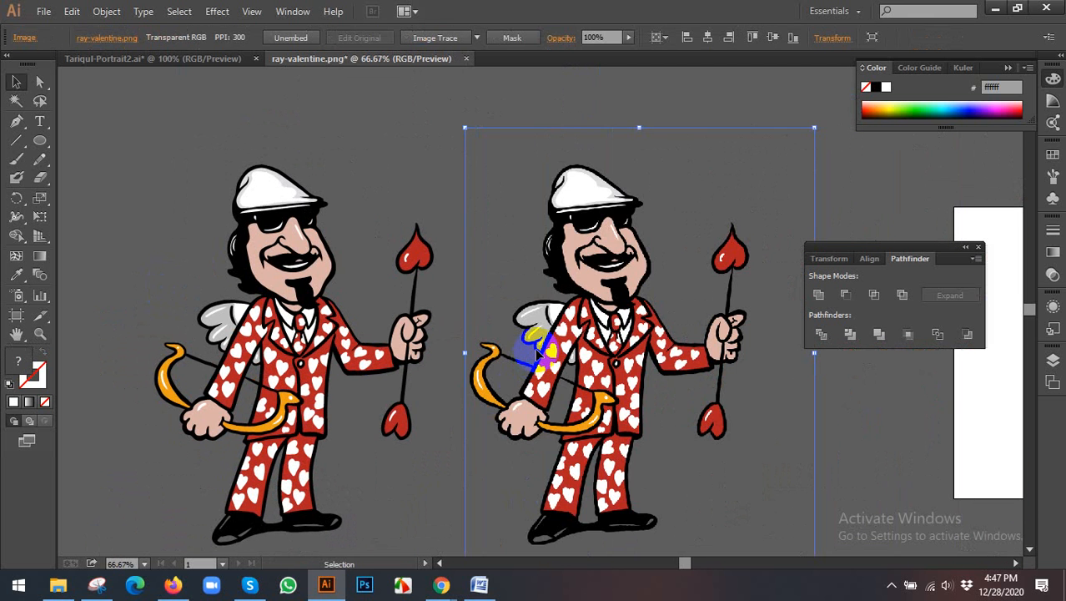
pyautogui.hotkey('ctrl', 'z')
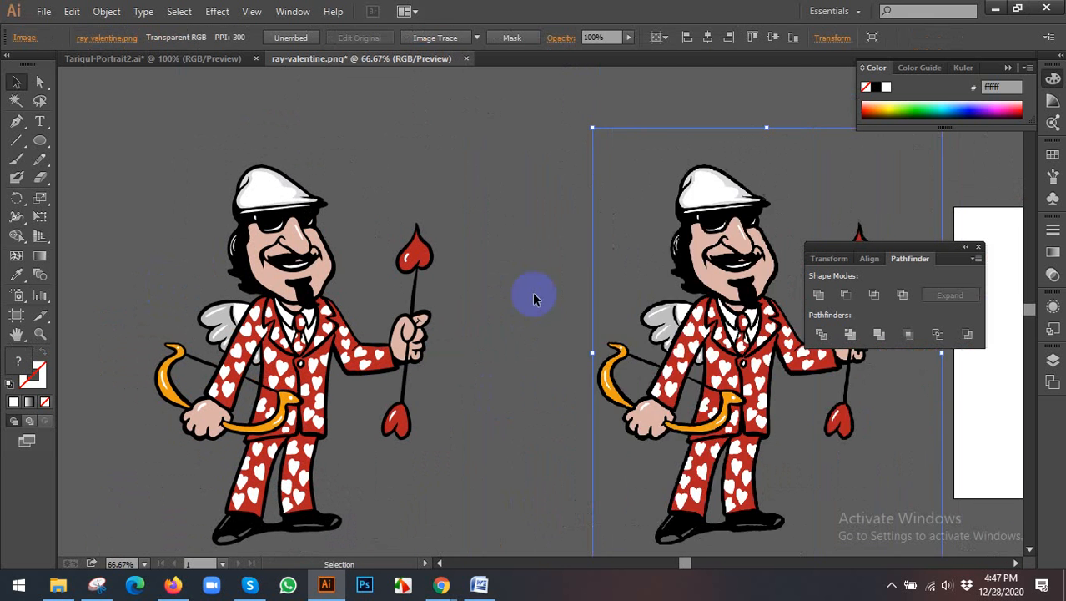
# Group all the paths of the traced character.
pyautogui.scroll(-2, 231, 152)
pyautogui.moveTo(169, 140); pyautogui.dragTo(333, 389)
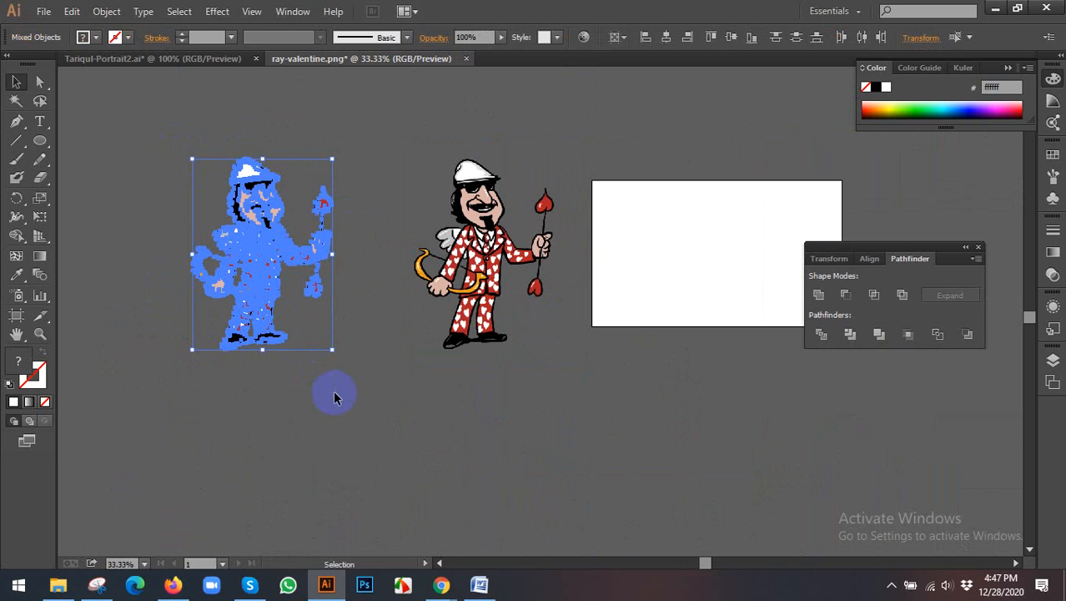
pyautogui.click(342, 371)
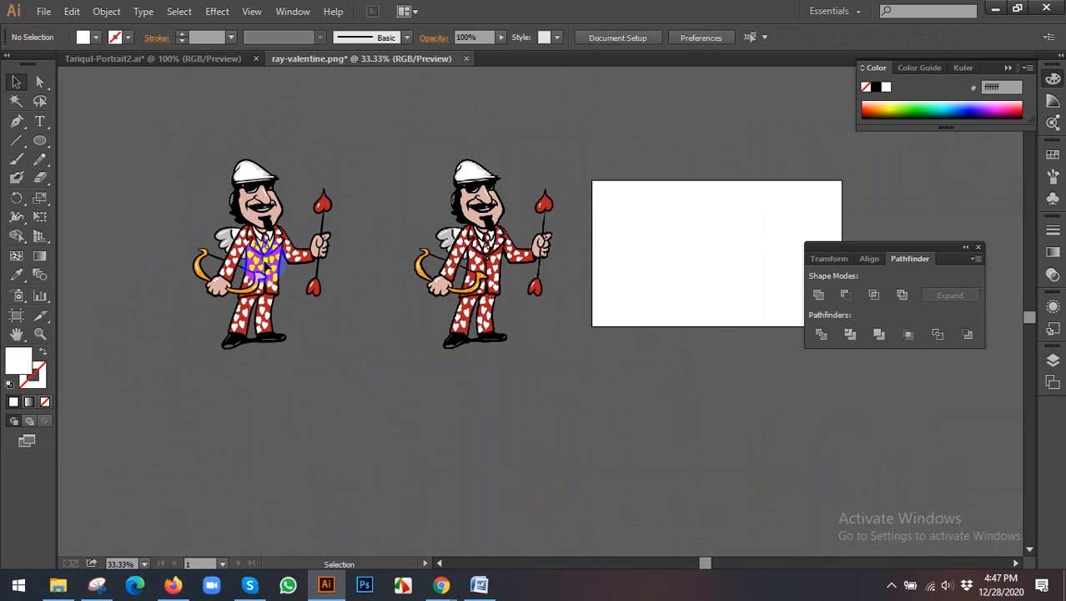
# Scale the grouped character down on the white artboard and place a duplicate of it beside the first.
pyautogui.moveTo(310, 257); pyautogui.dragTo(571, 309)
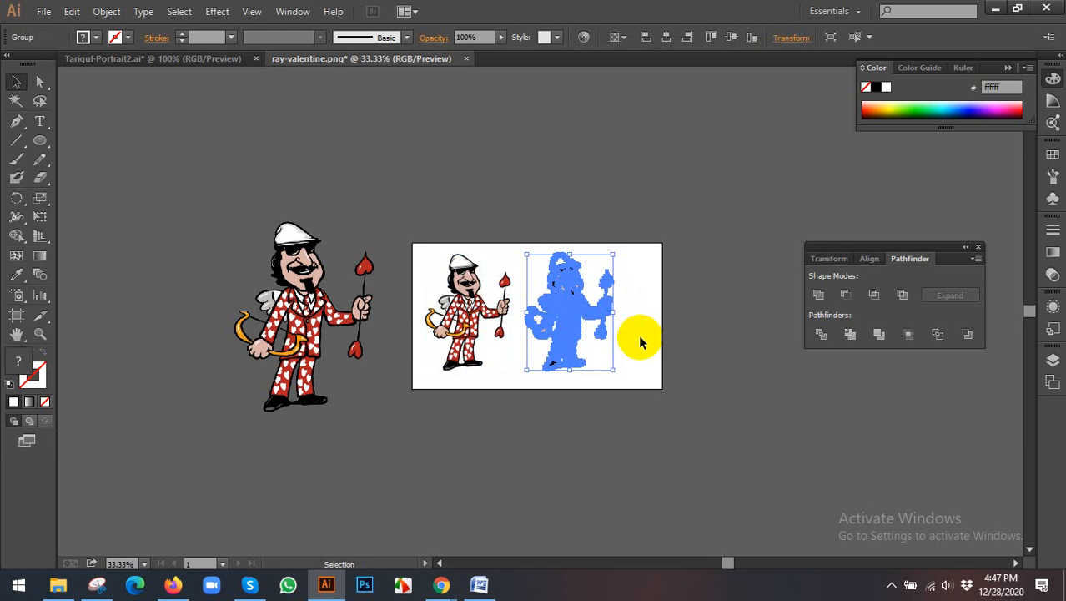
pyautogui.click(639, 335)
pyautogui.scroll(3, 618, 342)
pyautogui.scroll(-3, 614, 382)
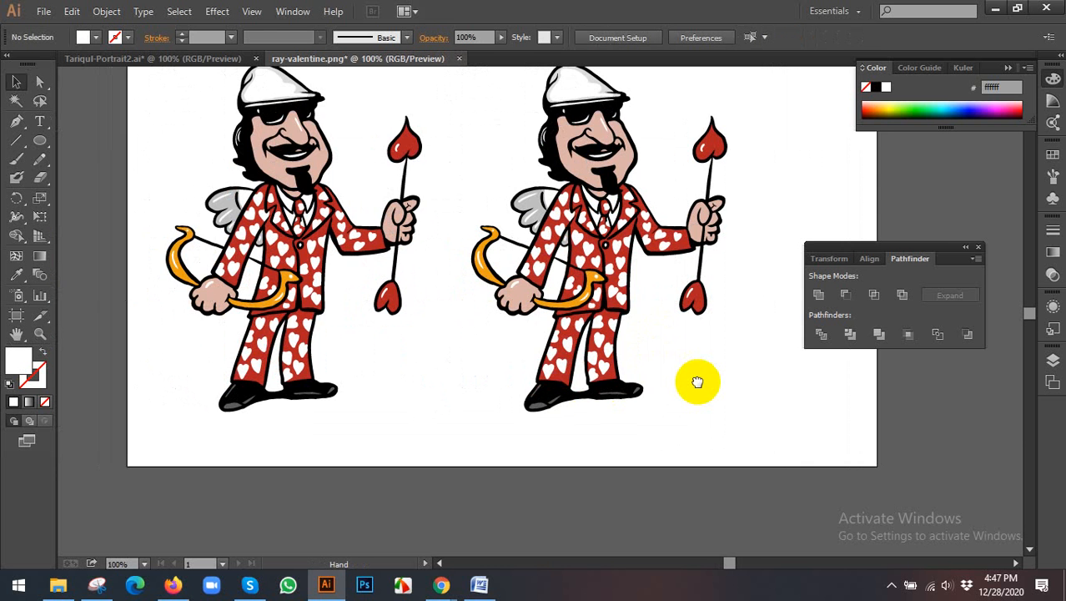
pyautogui.scroll(-2, 700, 381)
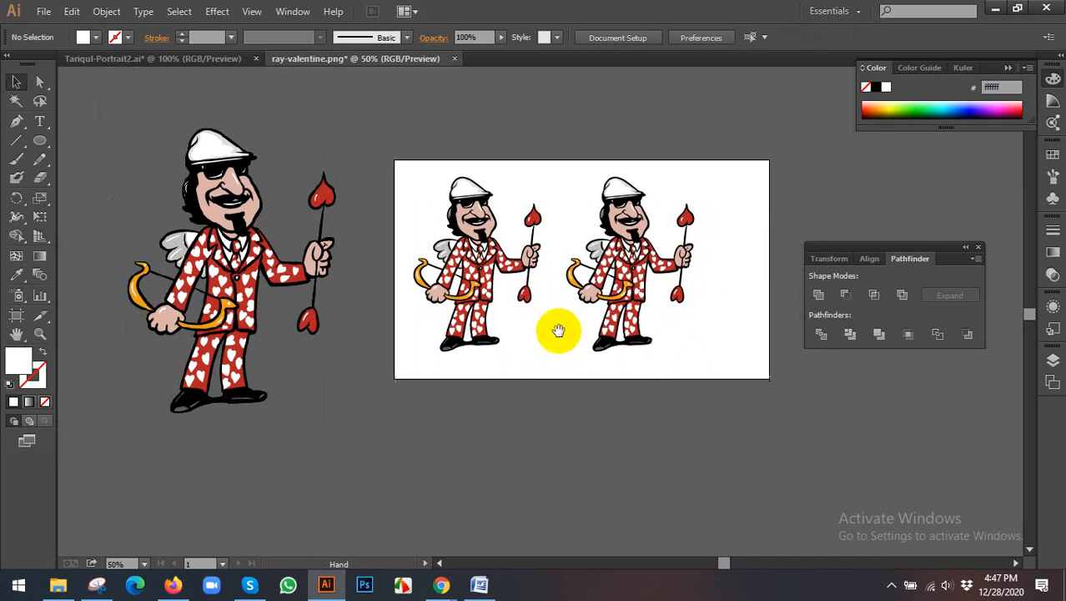